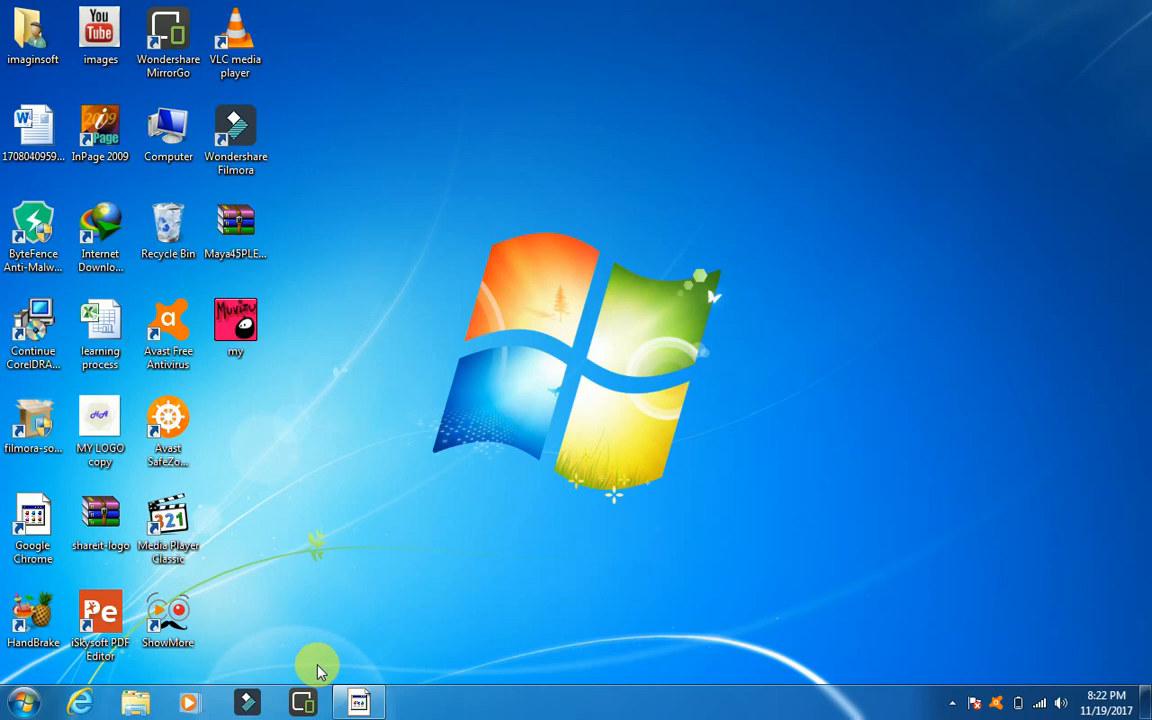
# - Launch Muvizu and dismiss its welcome message
pyautogui.click(20, 705)
pyautogui.click(66, 556)
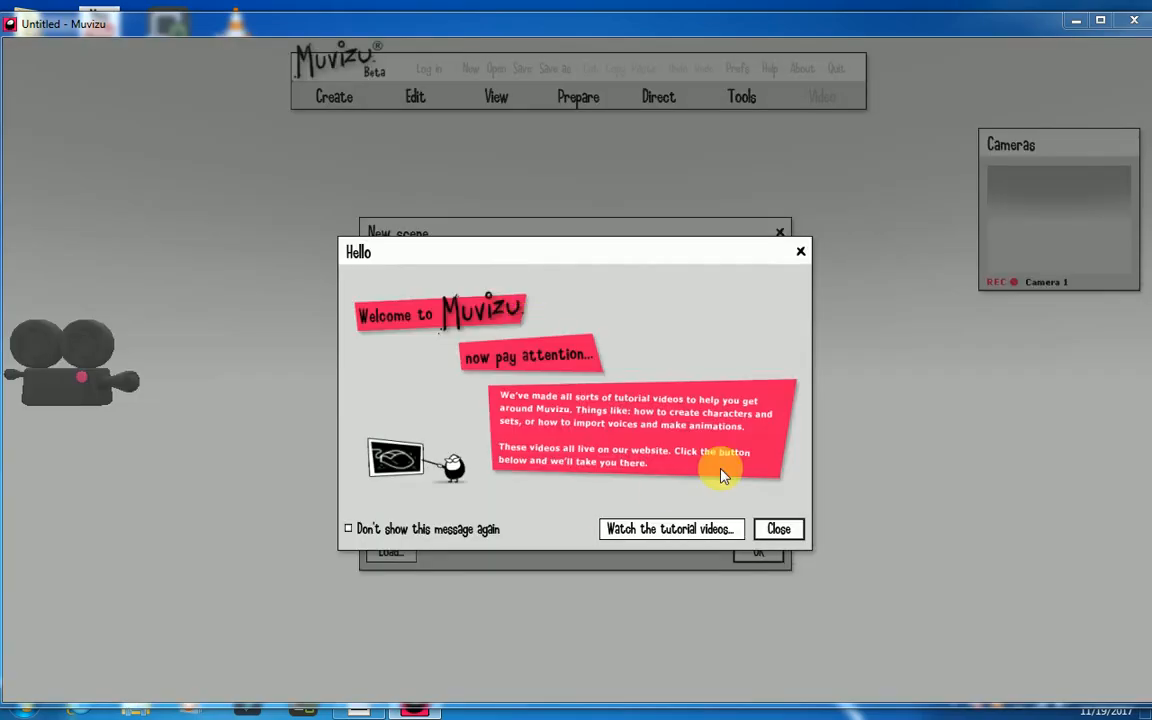
pyautogui.click(772, 529)
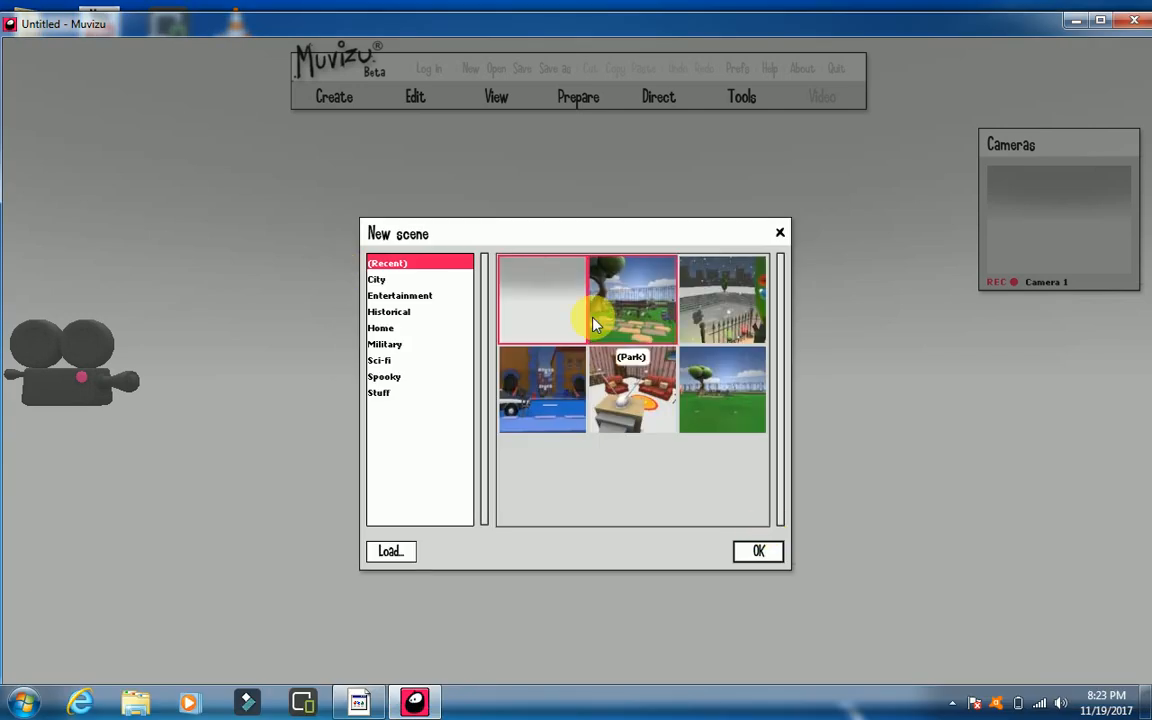
# - Look through the new scene templates in every category from City to Stuff
pyautogui.click(377, 280)
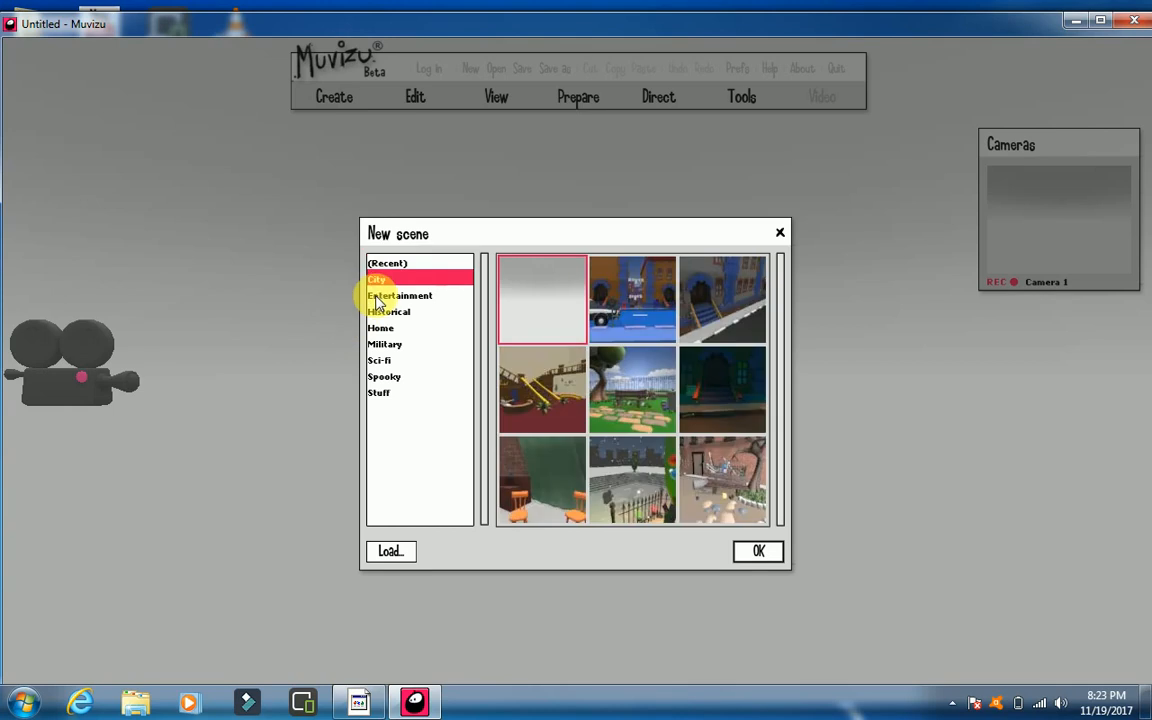
pyautogui.click(380, 296)
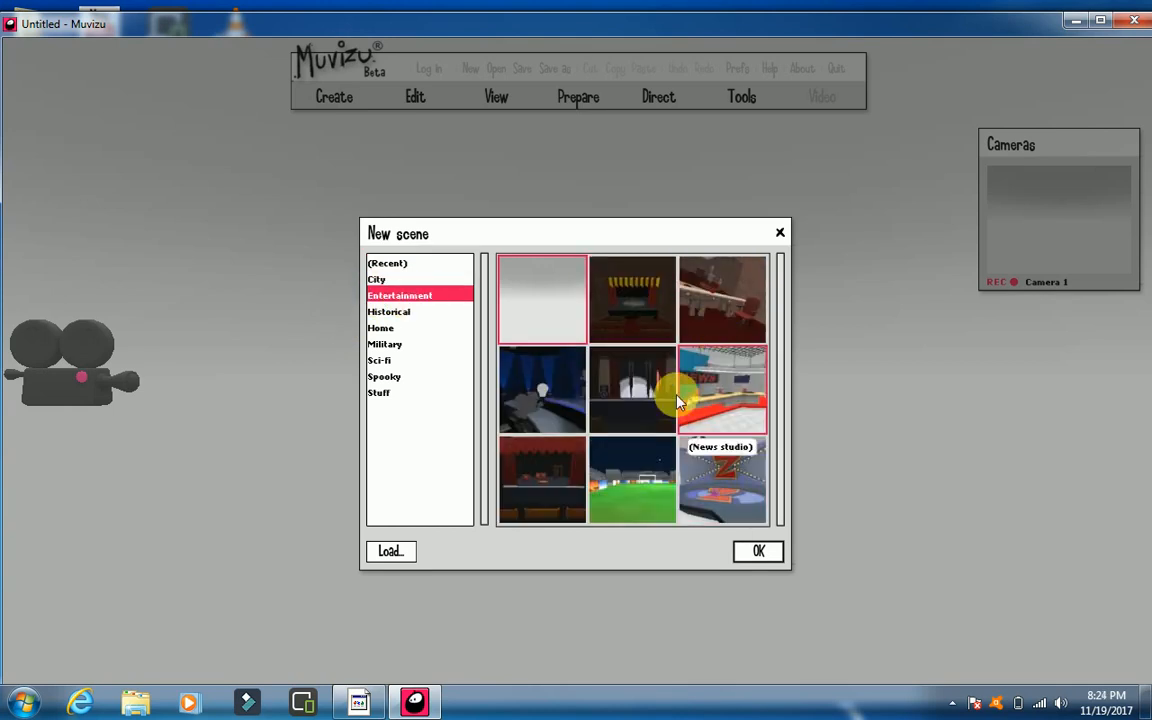
pyautogui.click(395, 312)
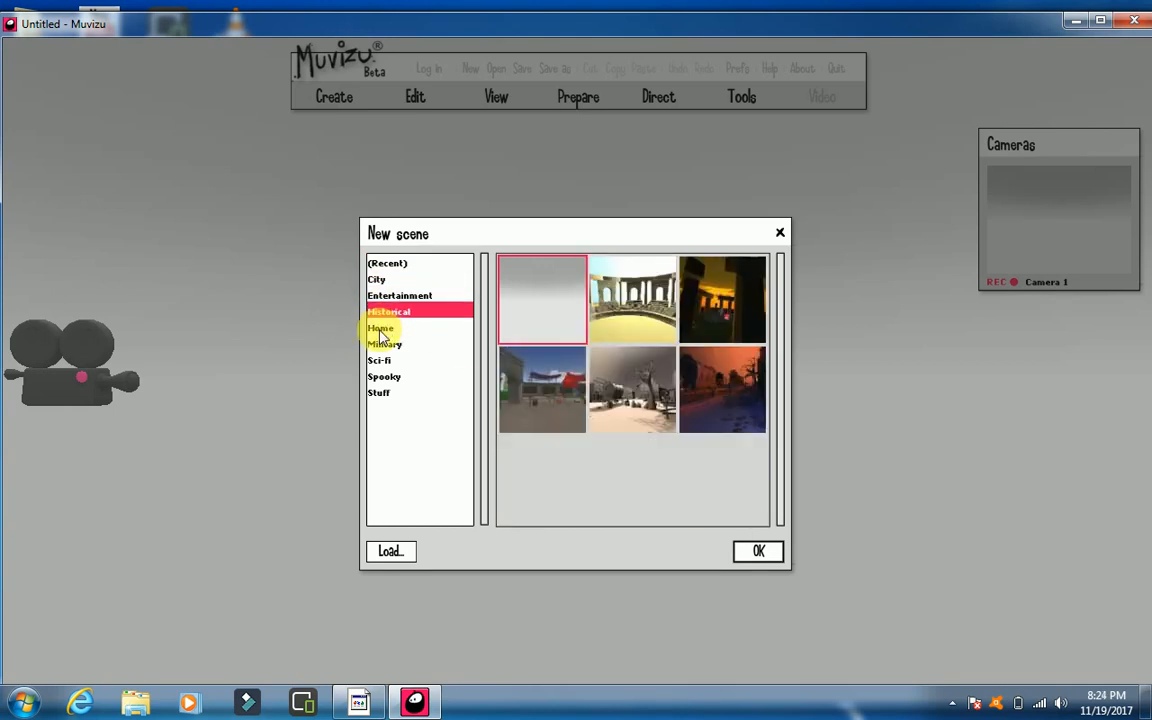
pyautogui.click(381, 329)
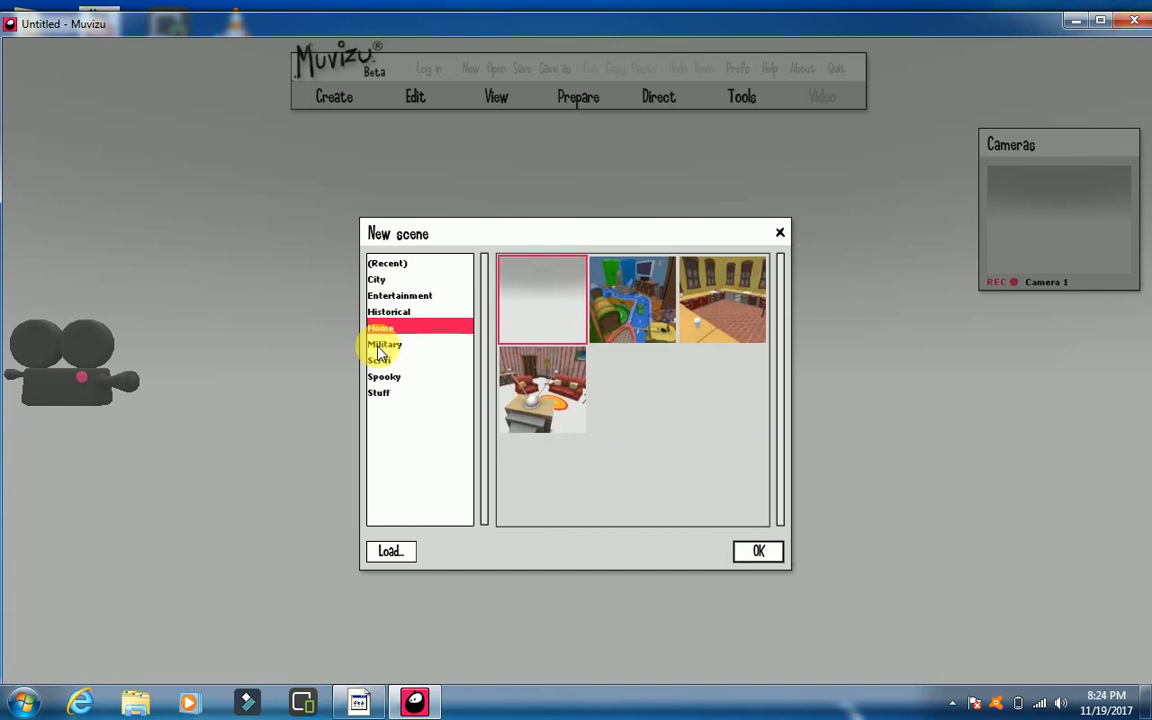
pyautogui.click(384, 344)
pyautogui.click(381, 362)
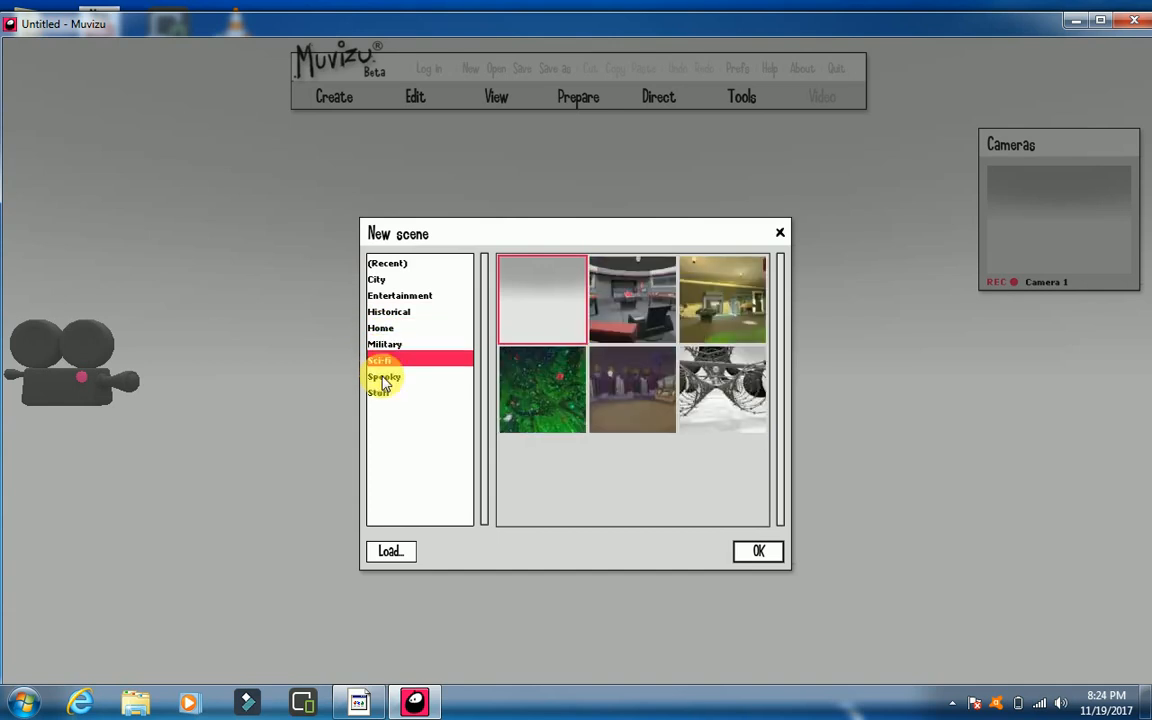
pyautogui.click(380, 377)
pyautogui.click(378, 393)
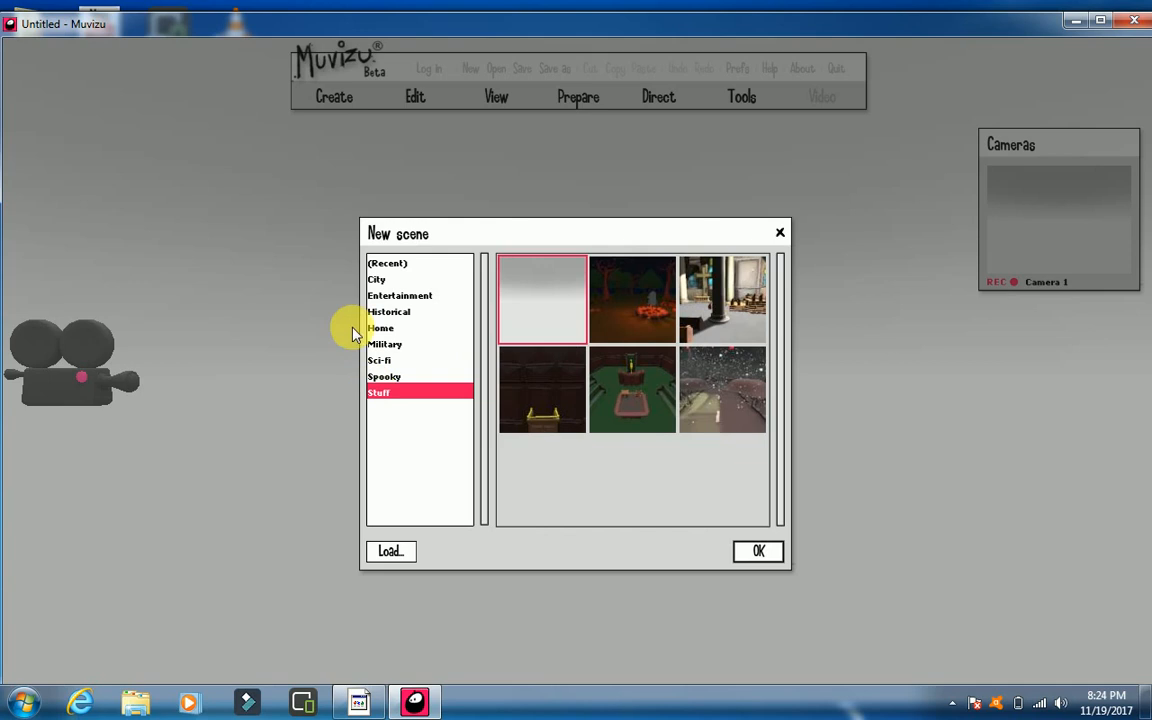
pyautogui.click(378, 281)
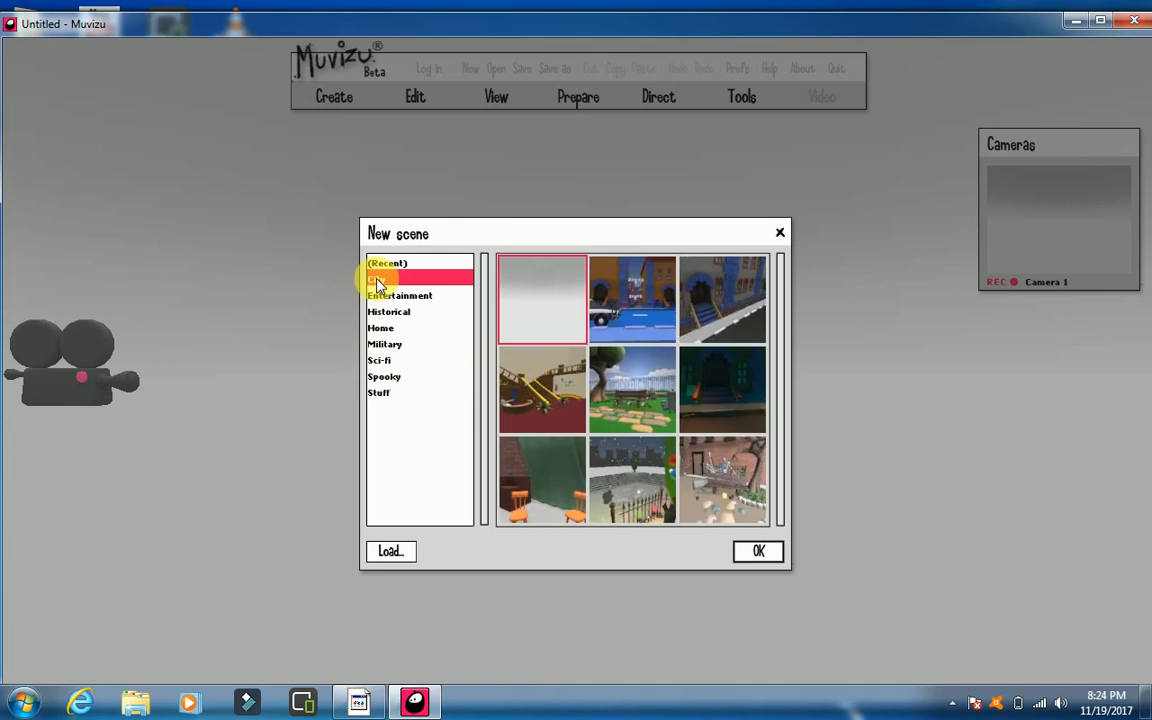
# - Create a new scene from the recently used Park template with the tree, bench and stone paving
pyautogui.click(632, 388)
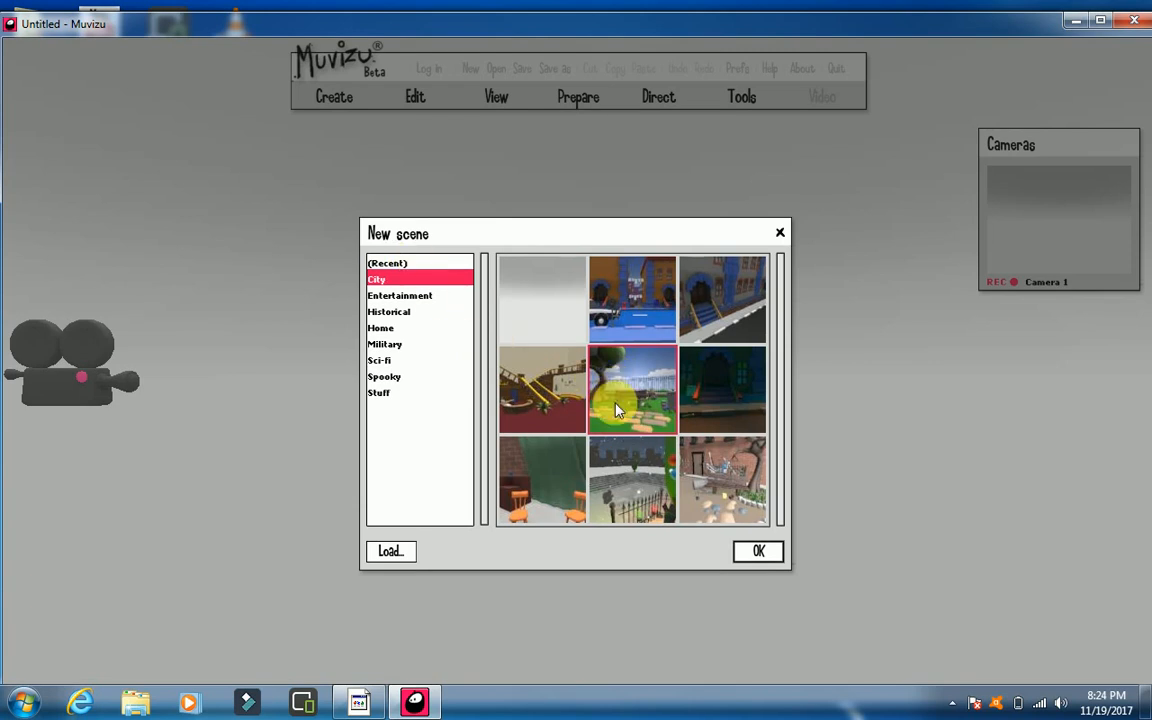
pyautogui.click(387, 264)
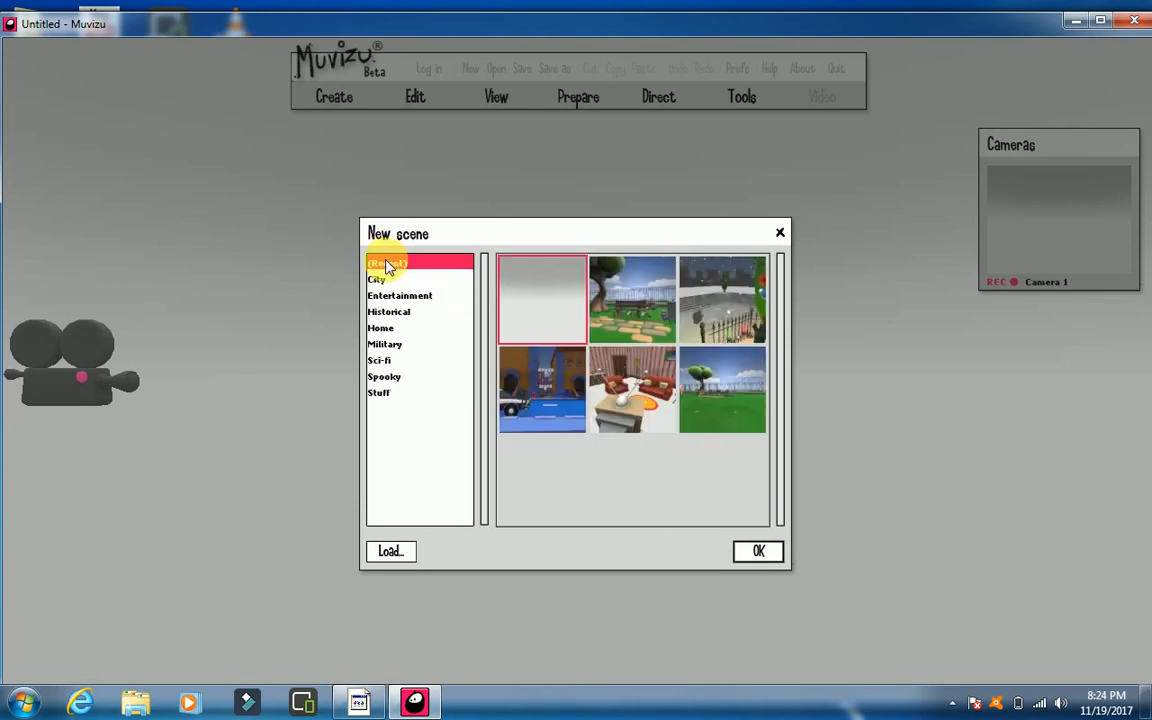
pyautogui.click(617, 318)
pyautogui.click(755, 558)
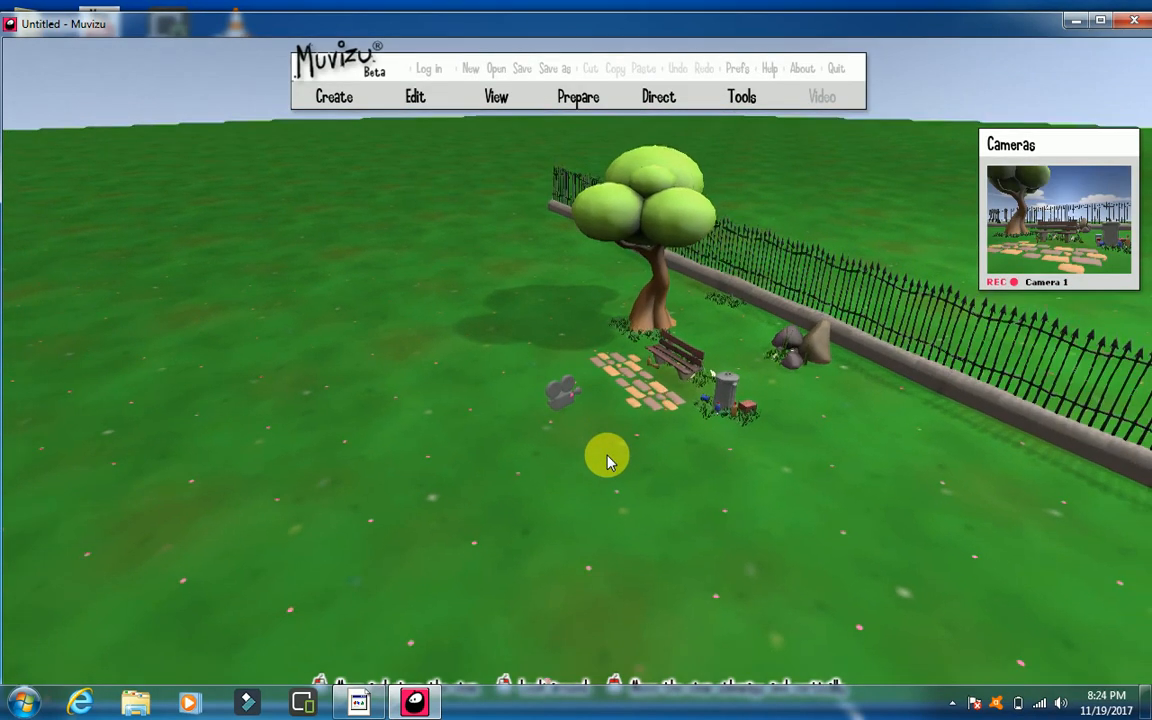
# - Move Camera 1 a short distance back across the grass, farther away from the stone paving and bench
pyautogui.scroll(5, 608, 458)
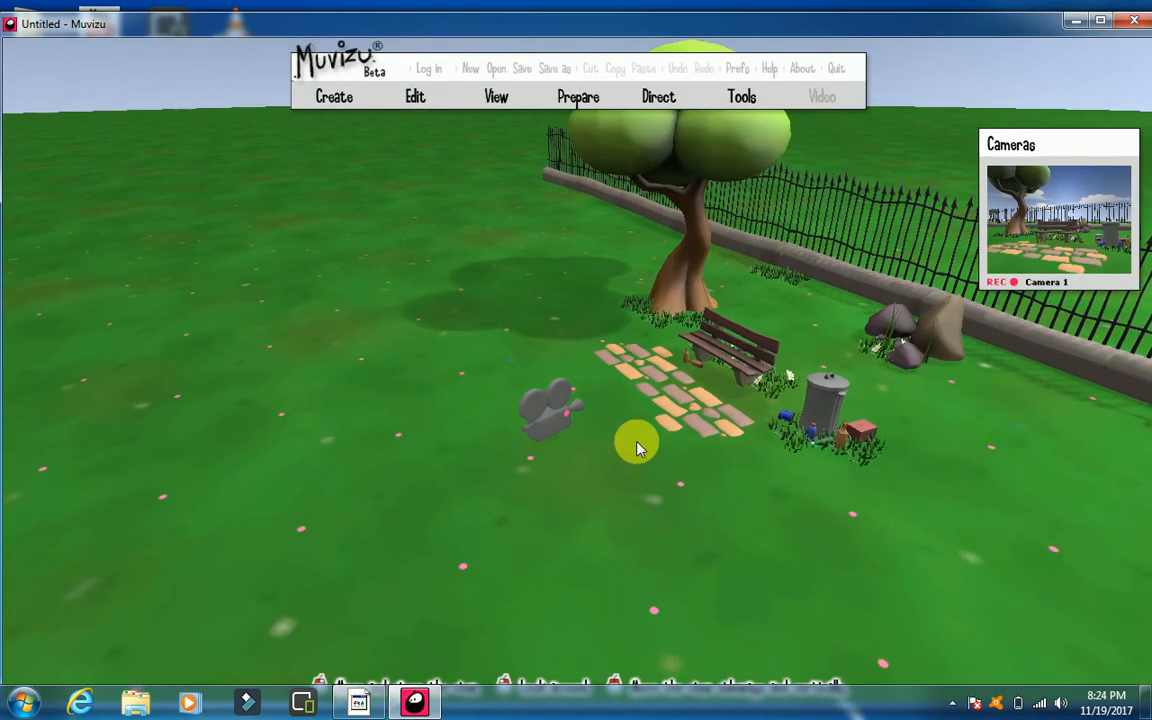
pyautogui.scroll(2, 638, 447)
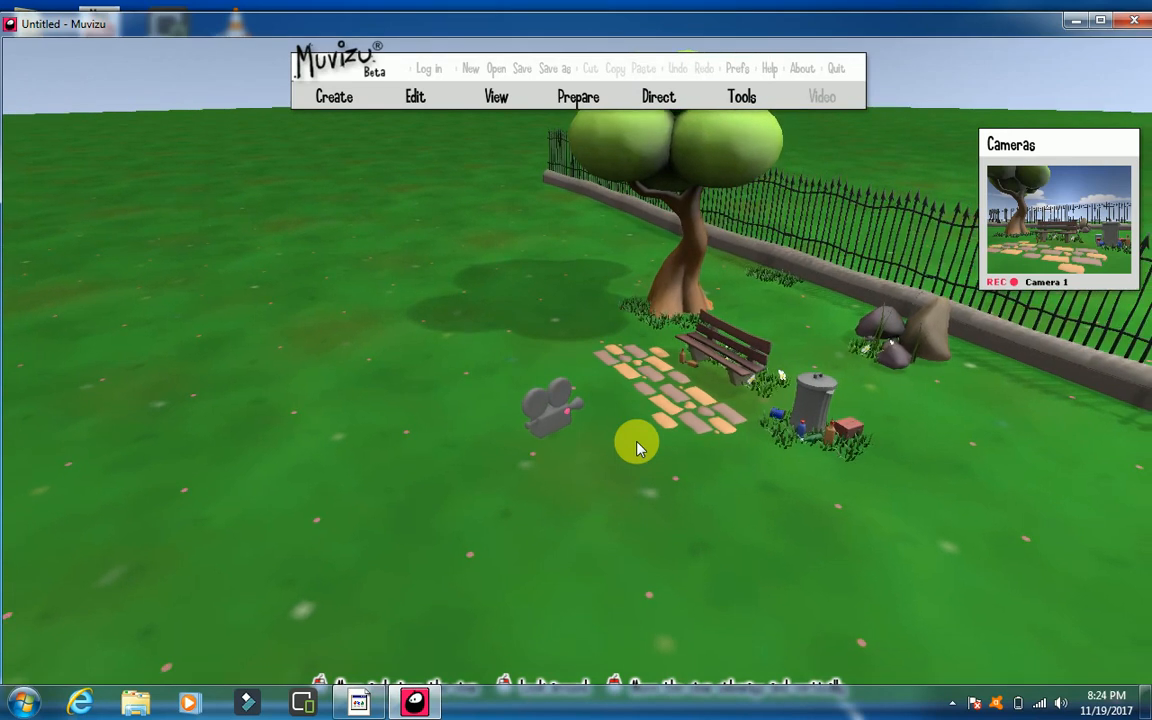
pyautogui.scroll(2, 638, 447)
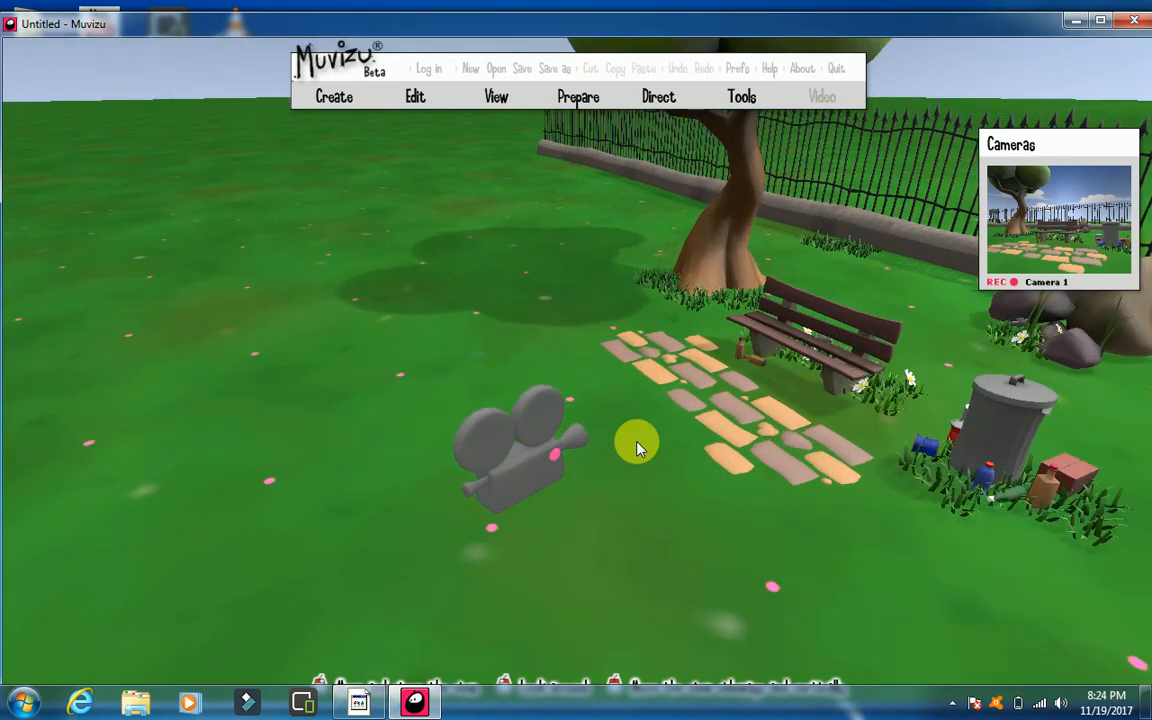
pyautogui.scroll(-1, 638, 447)
pyautogui.scroll(-2, 638, 447)
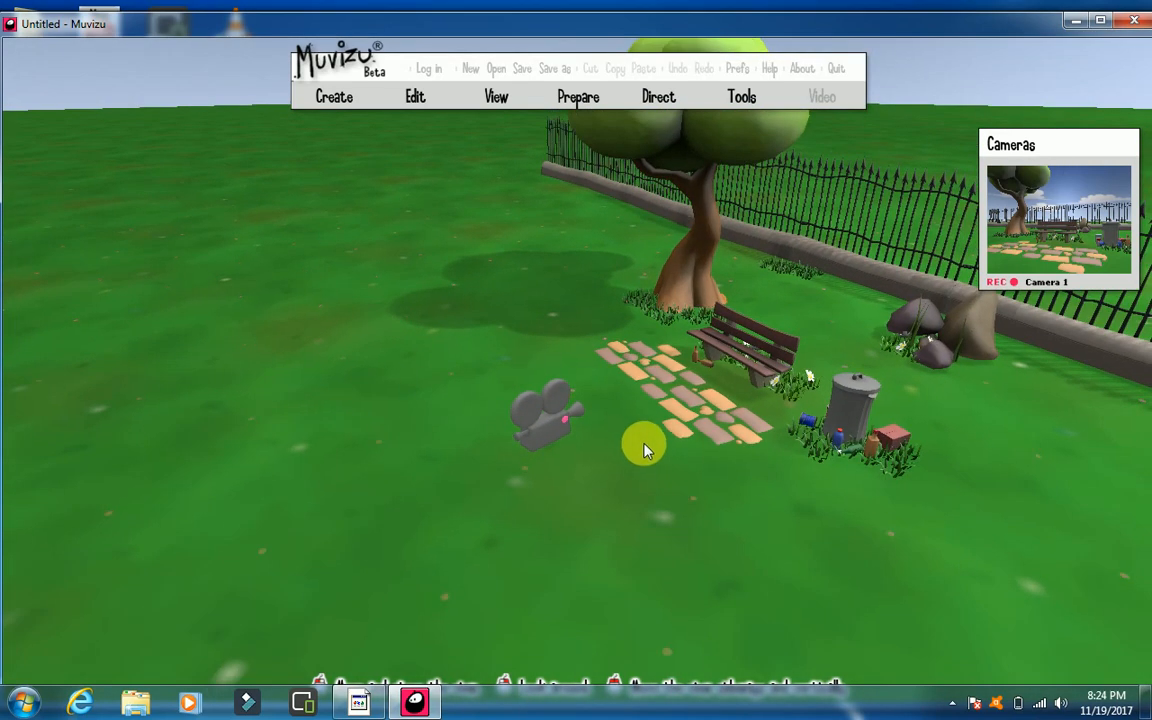
pyautogui.click(540, 428)
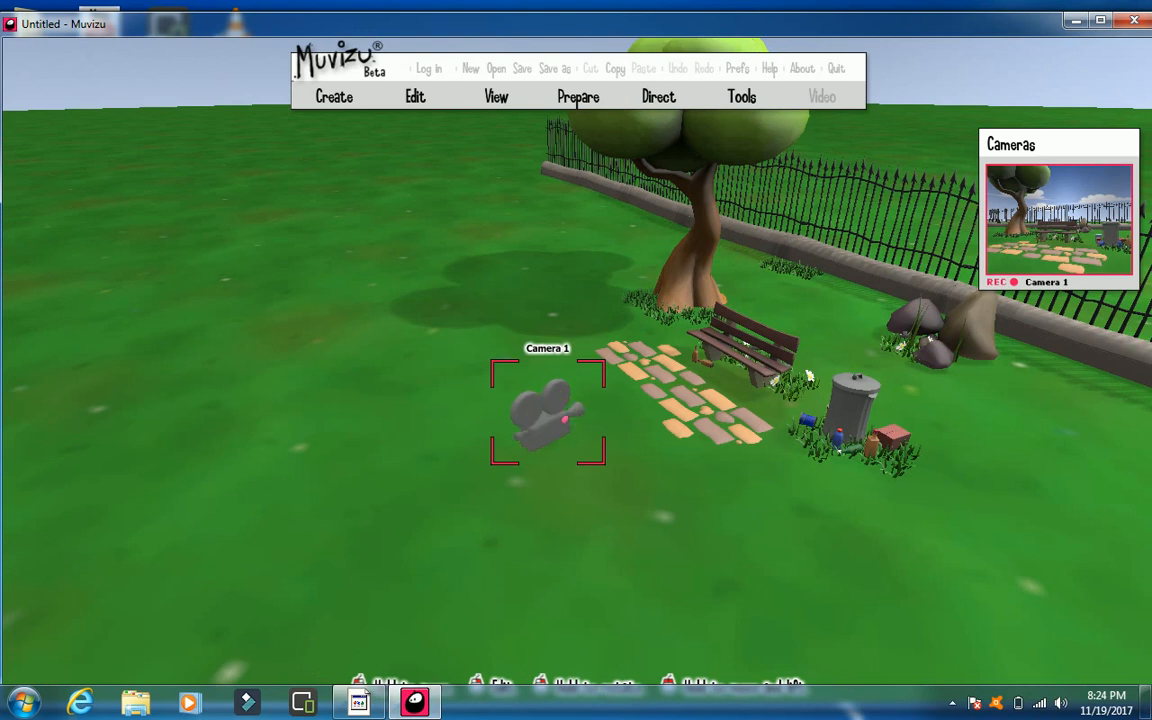
pyautogui.moveTo(563, 421); pyautogui.dragTo(479, 432)
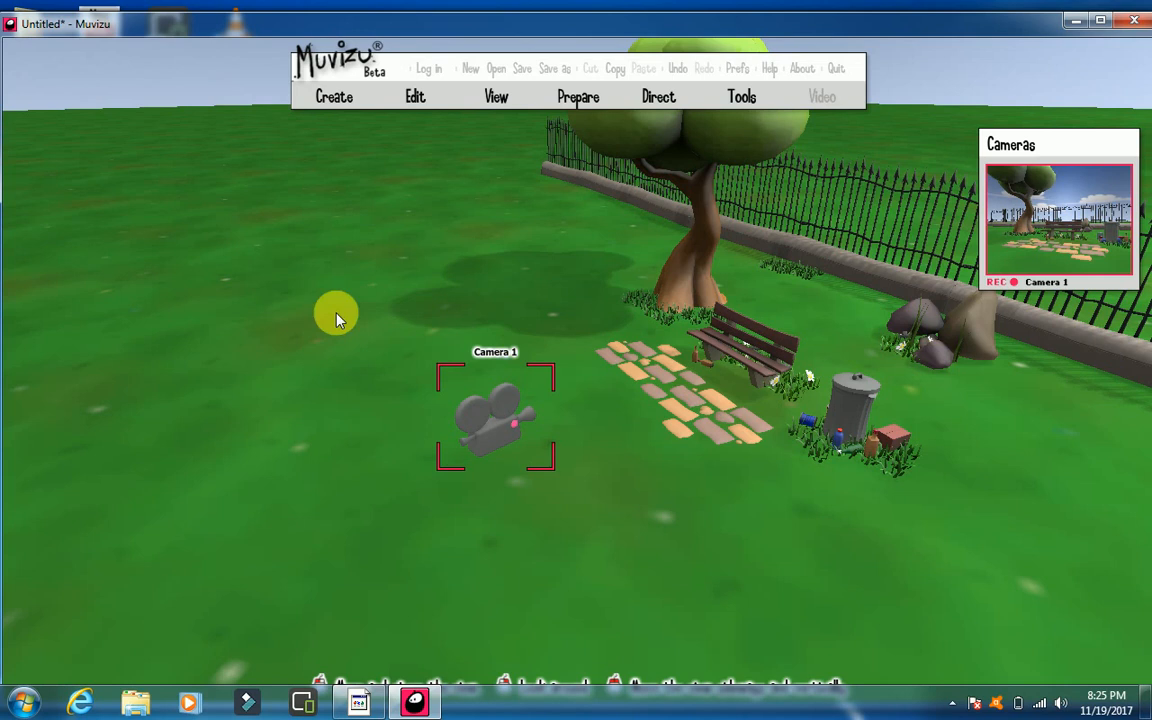
# - Add the first male character from the character library to the park scene
pyautogui.click(320, 95)
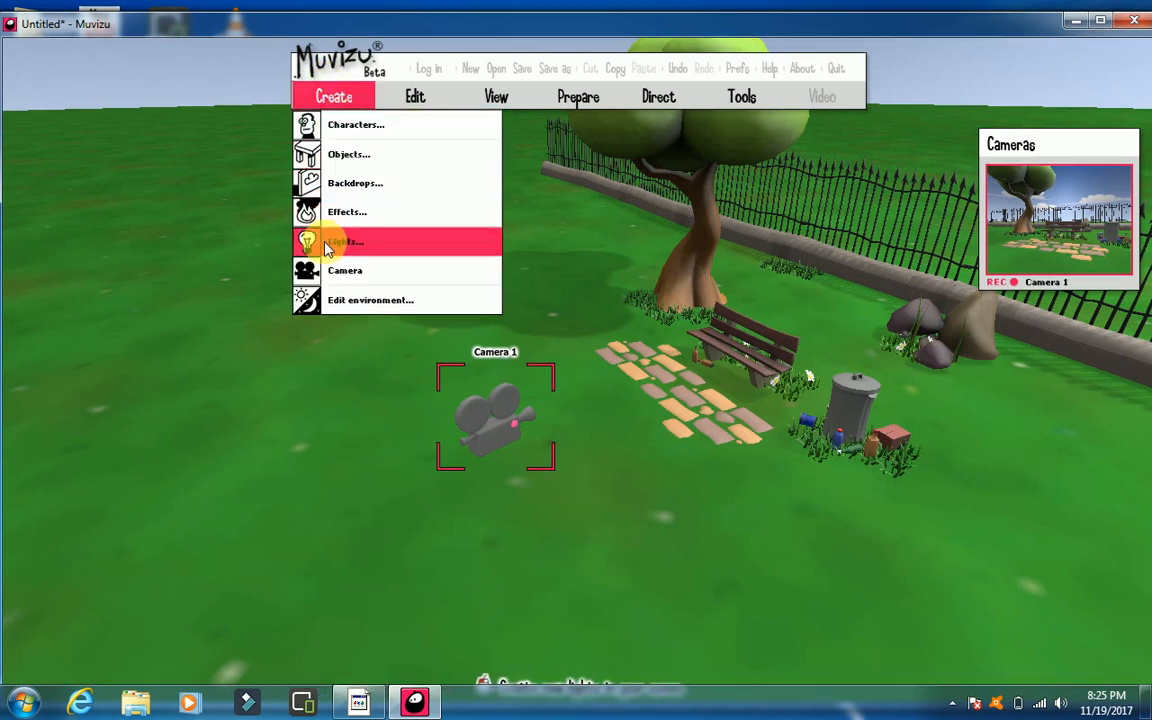
pyautogui.click(355, 128)
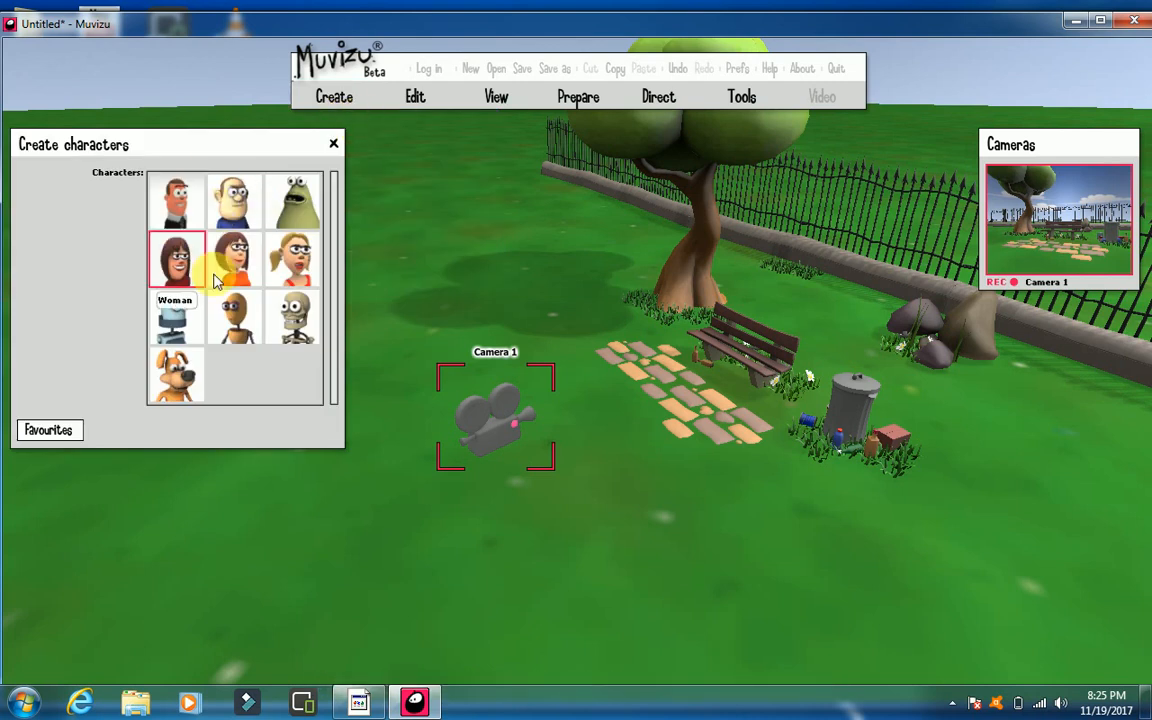
pyautogui.click(168, 210)
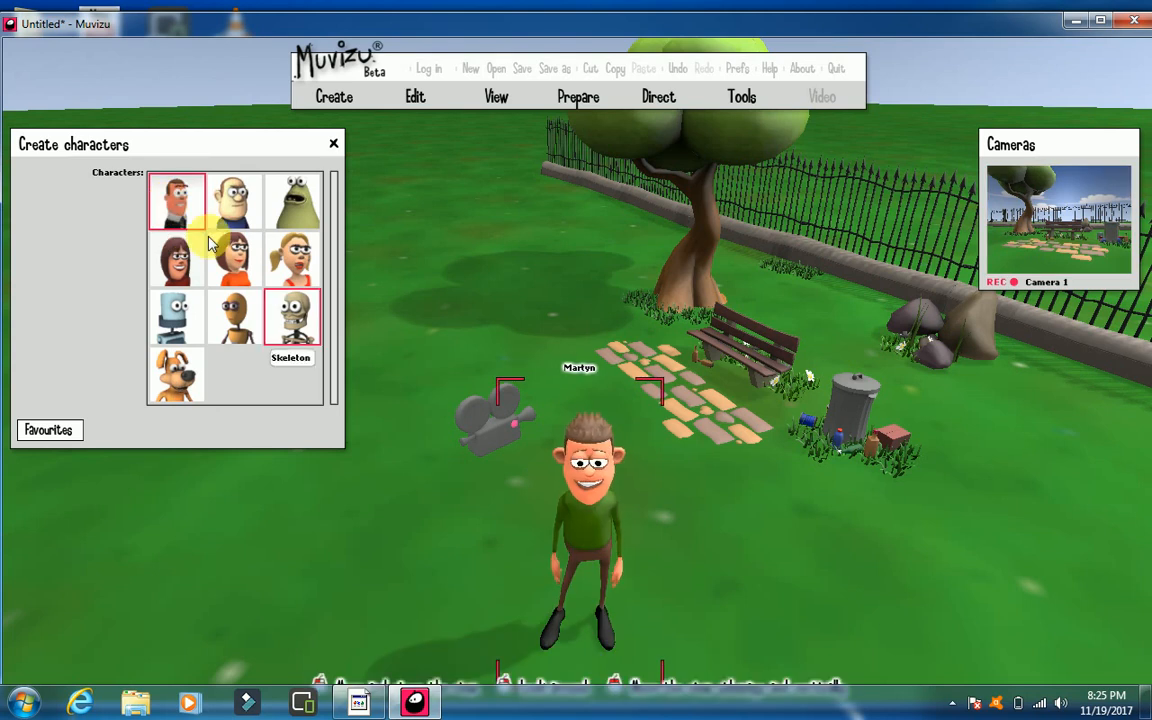
# - Move the male character to the end of the stone paving beside the tree, and close the character library
pyautogui.click(571, 478)
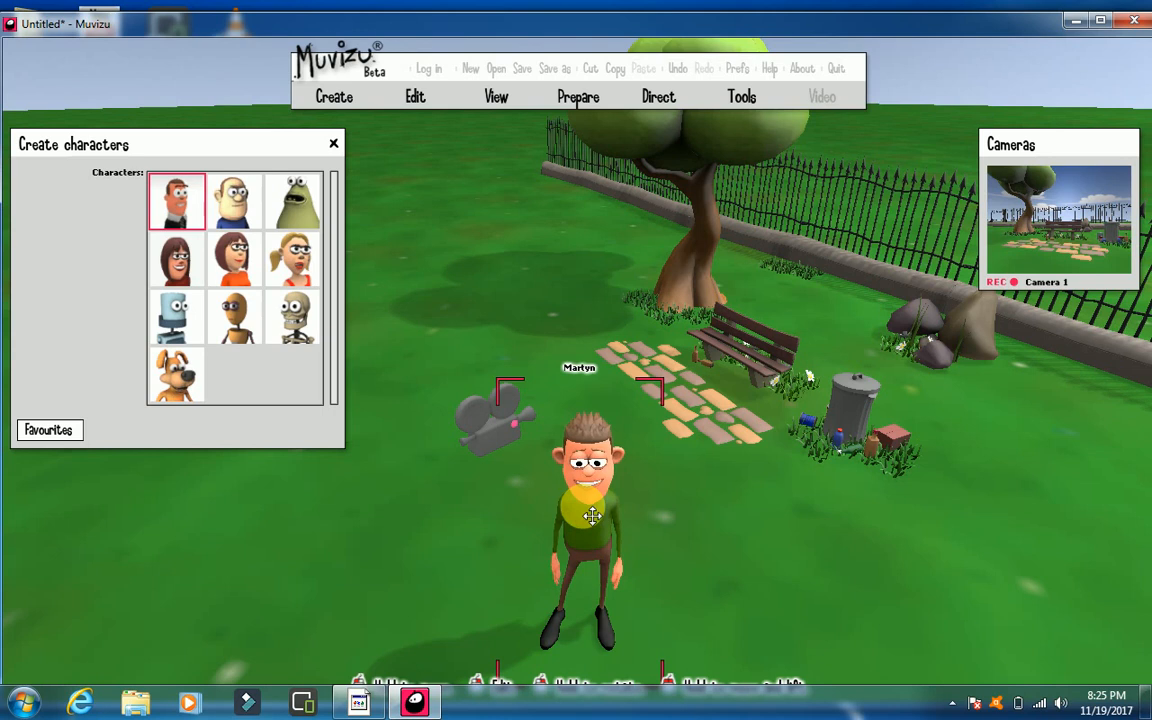
pyautogui.moveTo(595, 525); pyautogui.dragTo(615, 333)
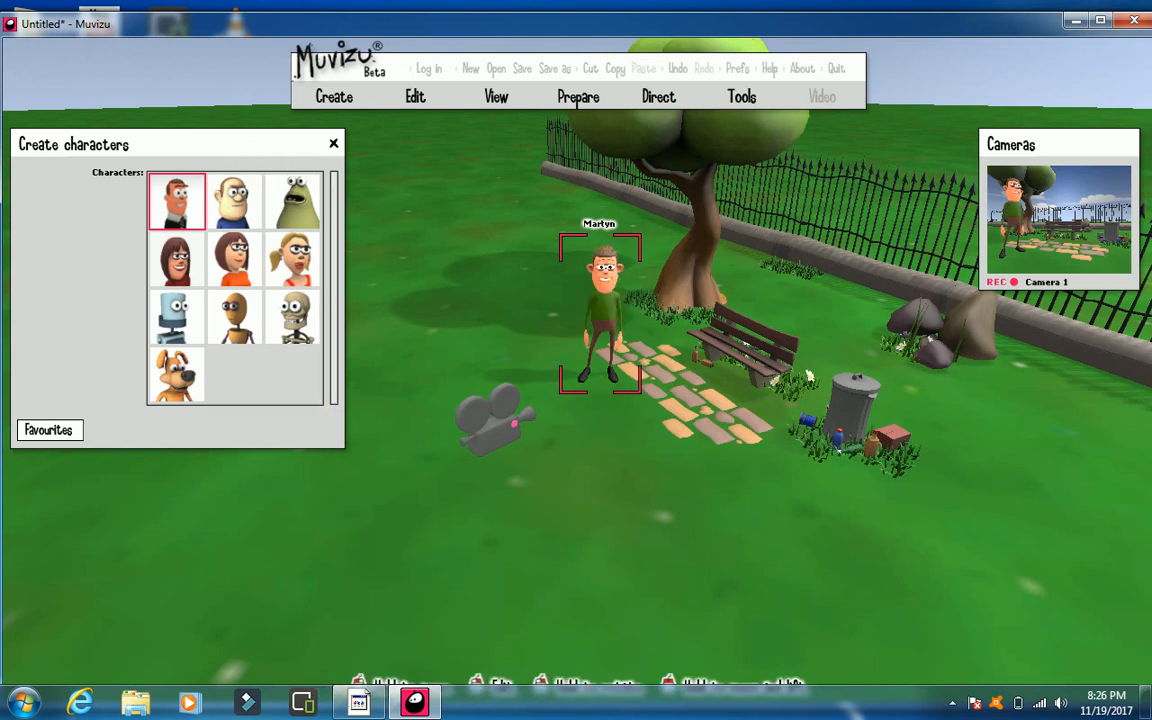
pyautogui.click(336, 144)
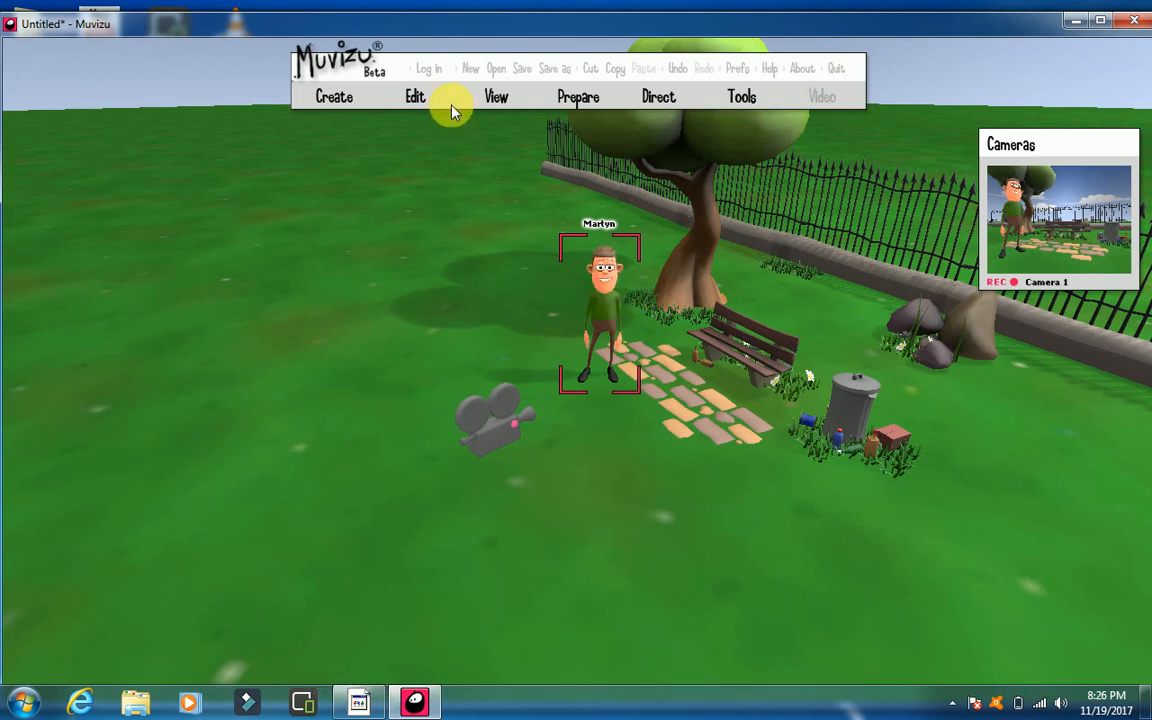
# - Open the selected male character's properties for editing his appearance
pyautogui.click(496, 97)
pyautogui.moveTo(652, 103)
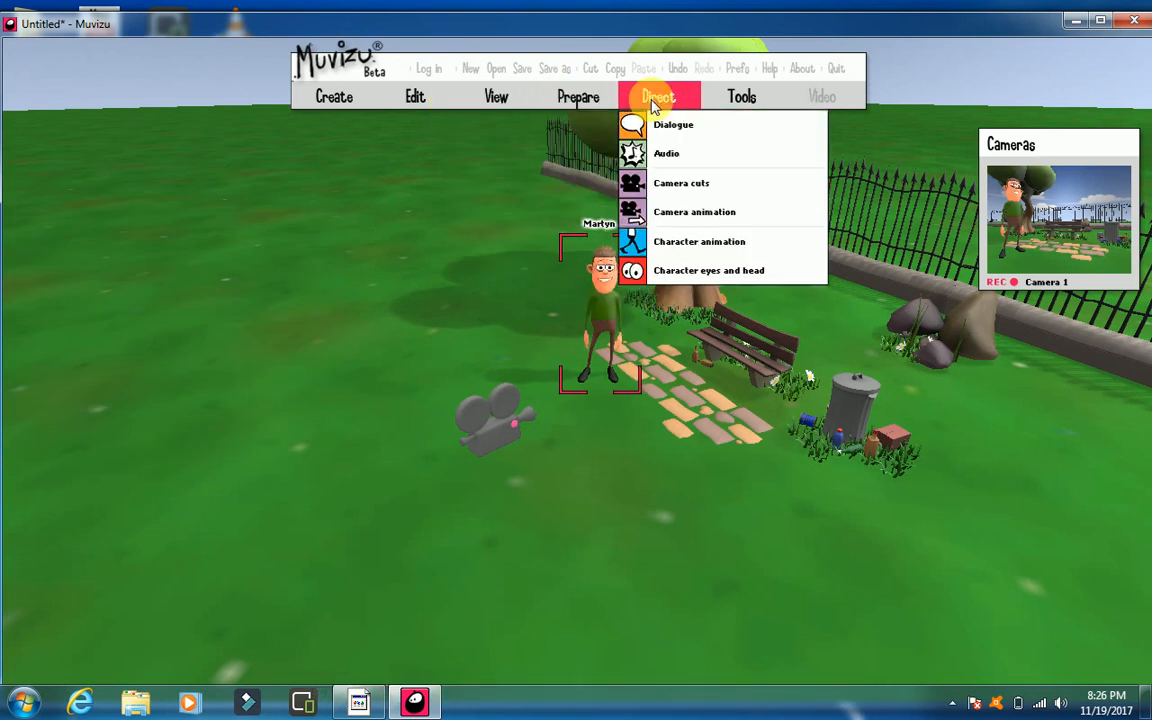
pyautogui.moveTo(416, 103)
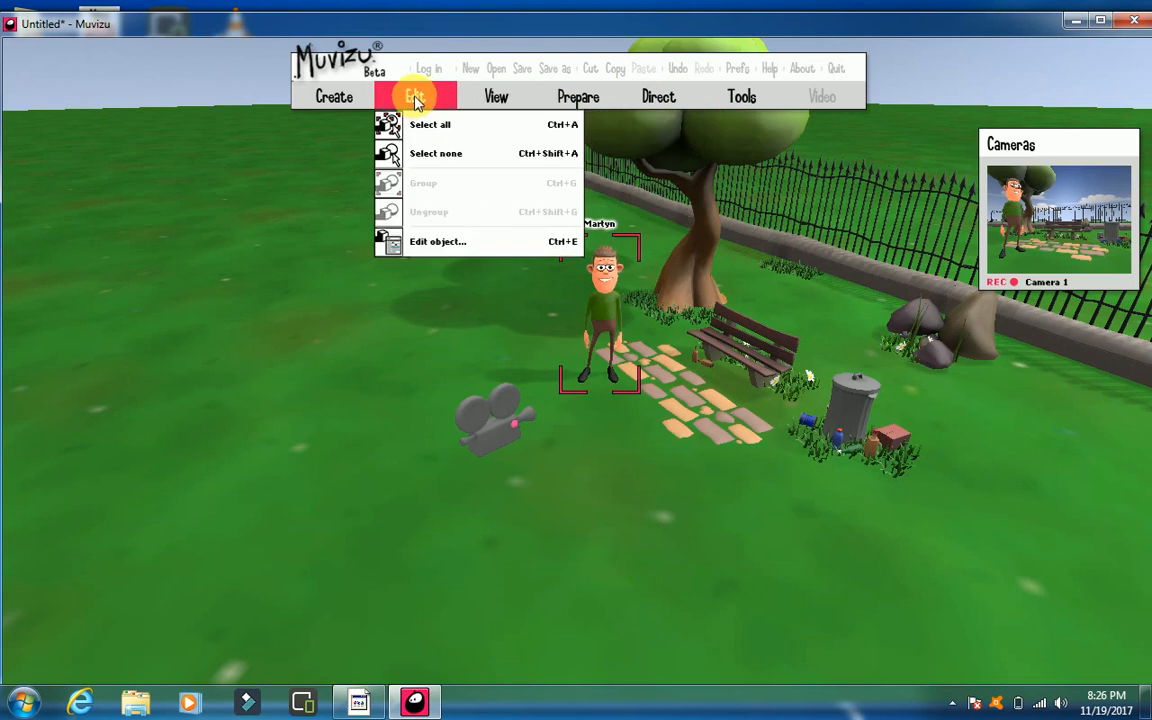
pyautogui.click(452, 248)
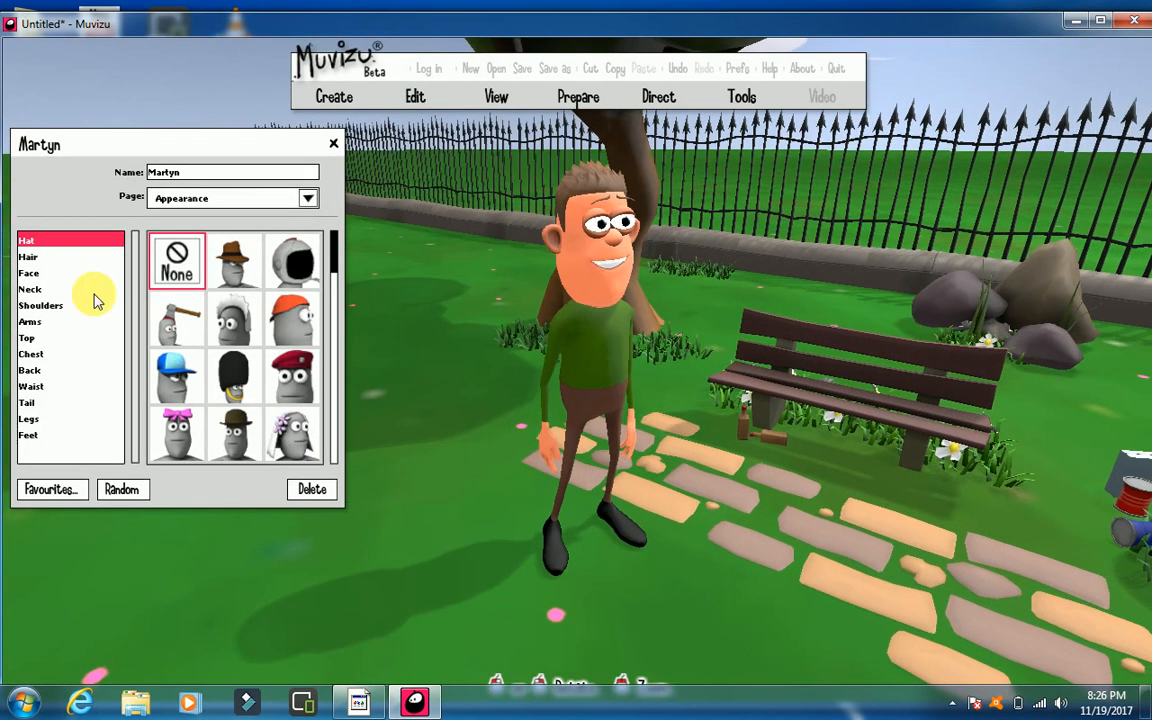
# - Look through the character's face options and put the Cowboy hat on him
pyautogui.click(30, 272)
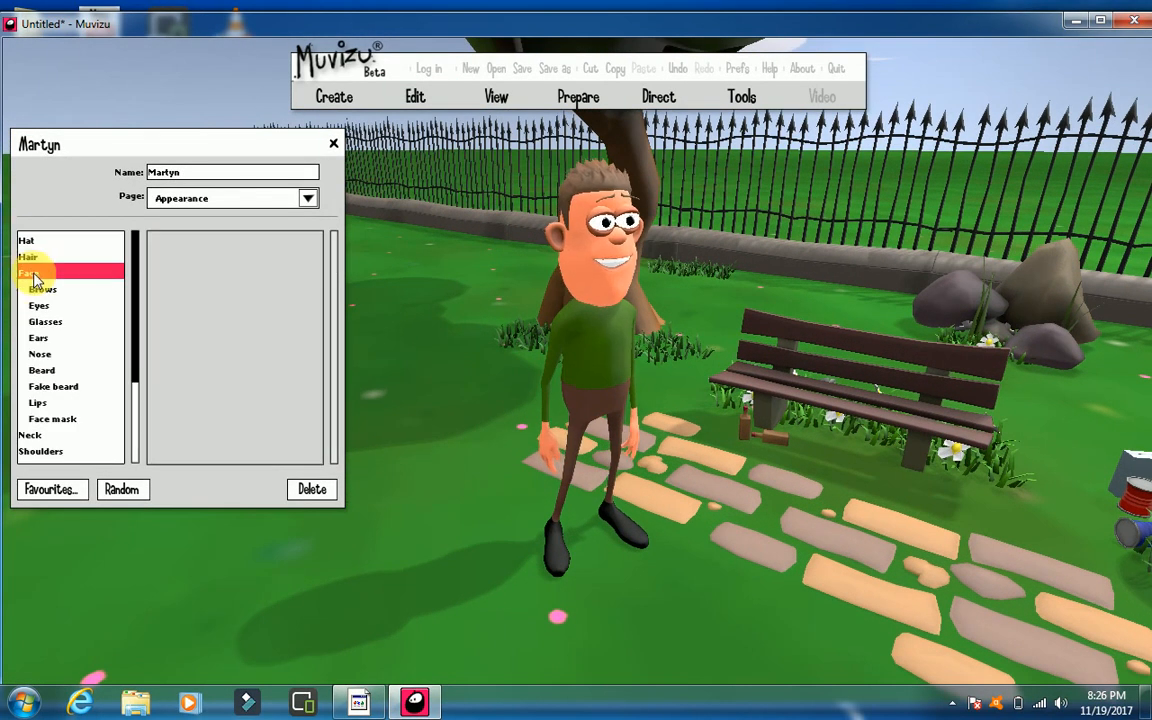
pyautogui.click(40, 321)
pyautogui.click(40, 354)
pyautogui.click(50, 386)
pyautogui.click(27, 242)
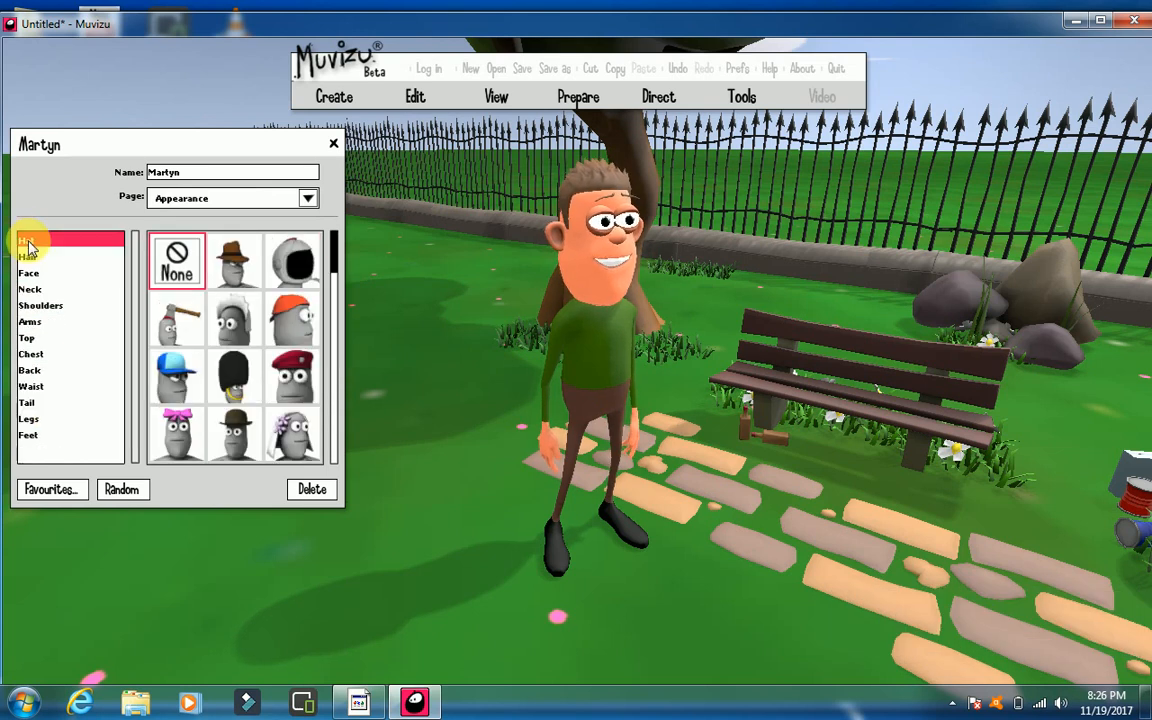
pyautogui.scroll(-5, 279, 365)
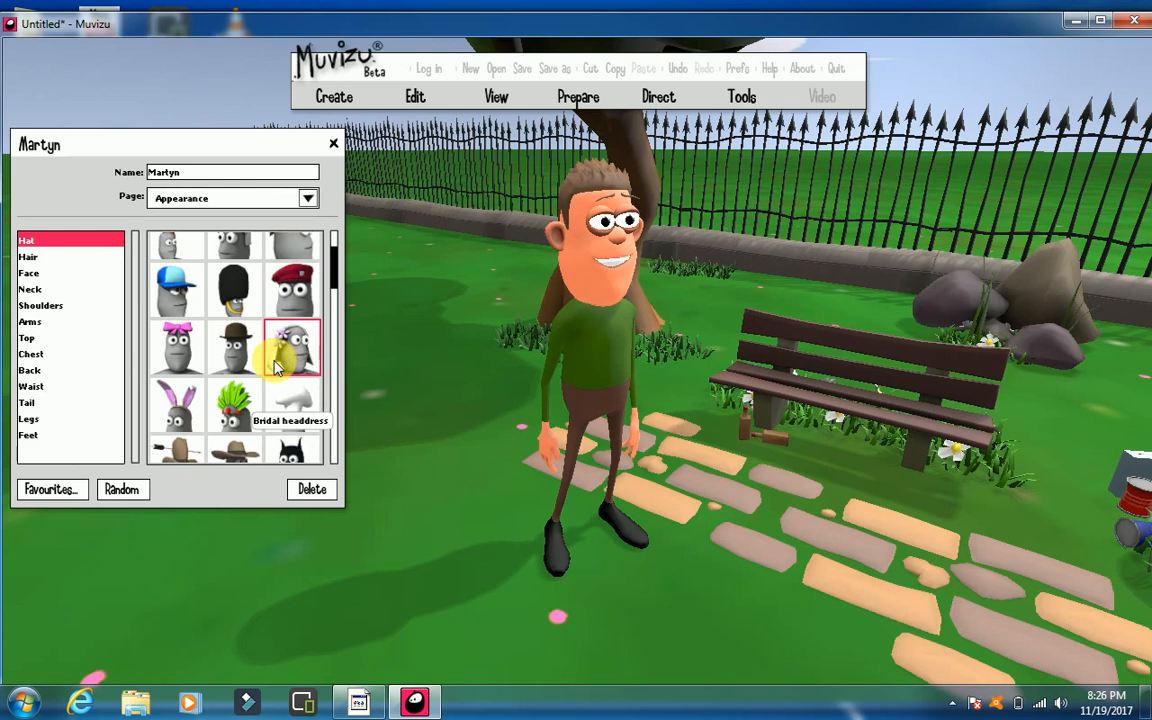
pyautogui.scroll(-4, 277, 368)
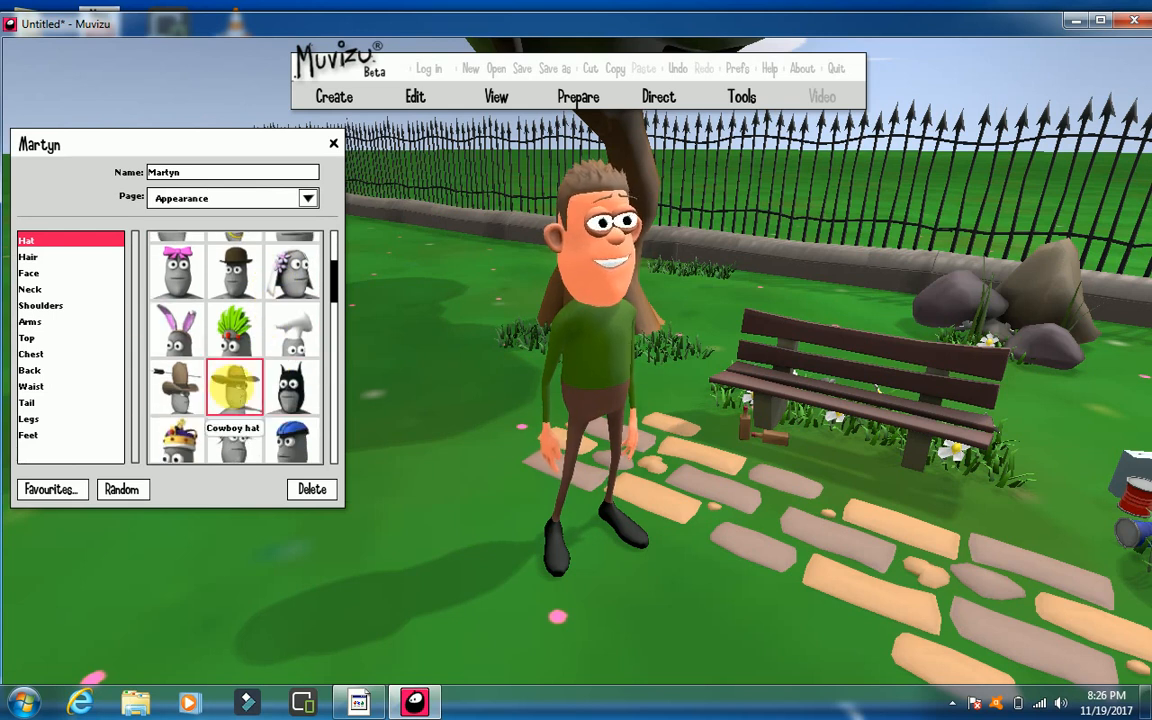
pyautogui.click(234, 385)
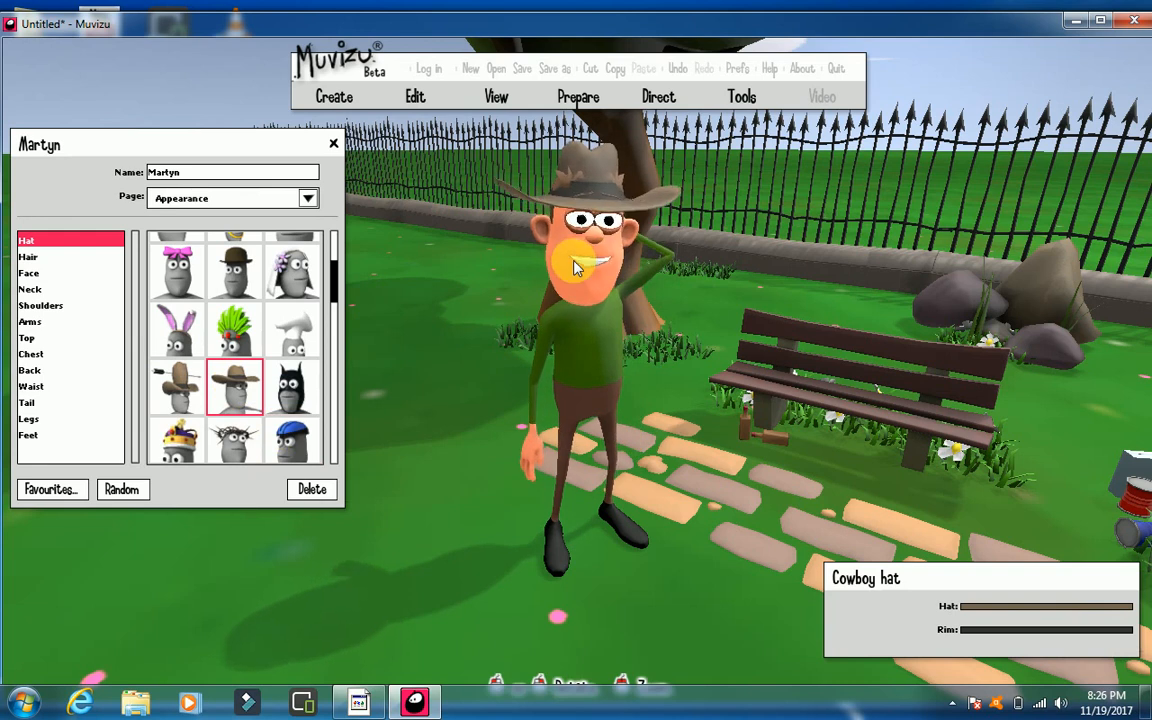
# - Browse the character's hair options and give him the long blonde Female flick hairstyle
pyautogui.click(28, 257)
pyautogui.scroll(-3, 218, 315)
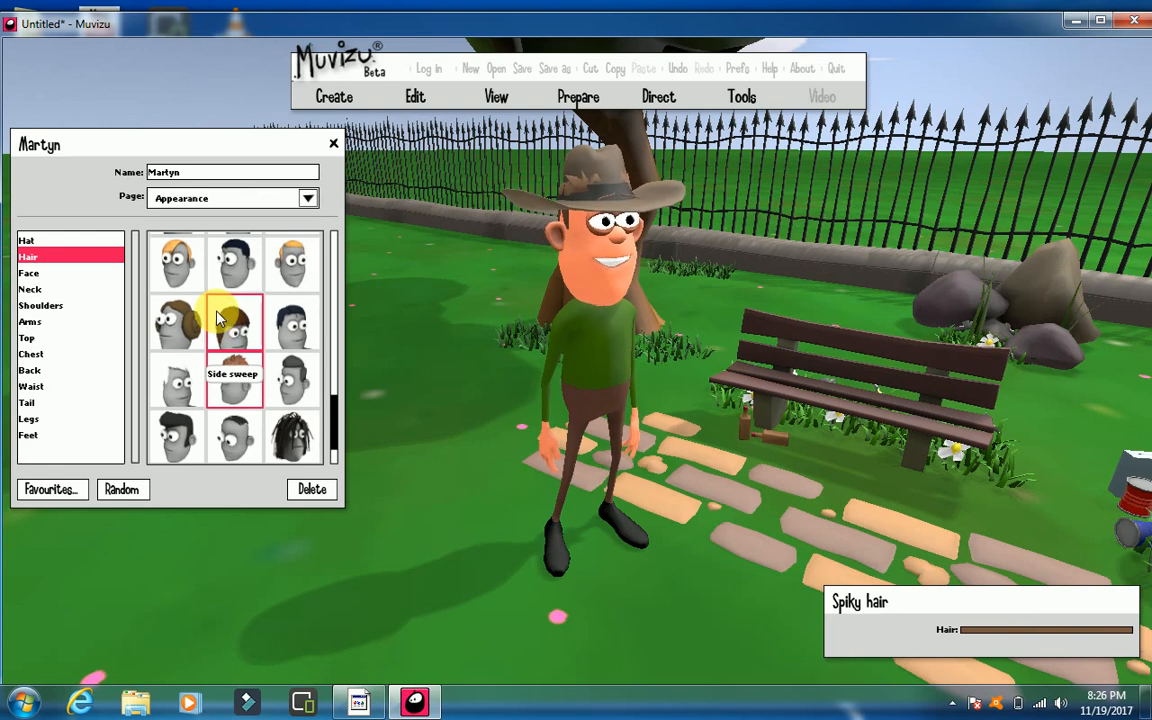
pyautogui.scroll(-3, 218, 315)
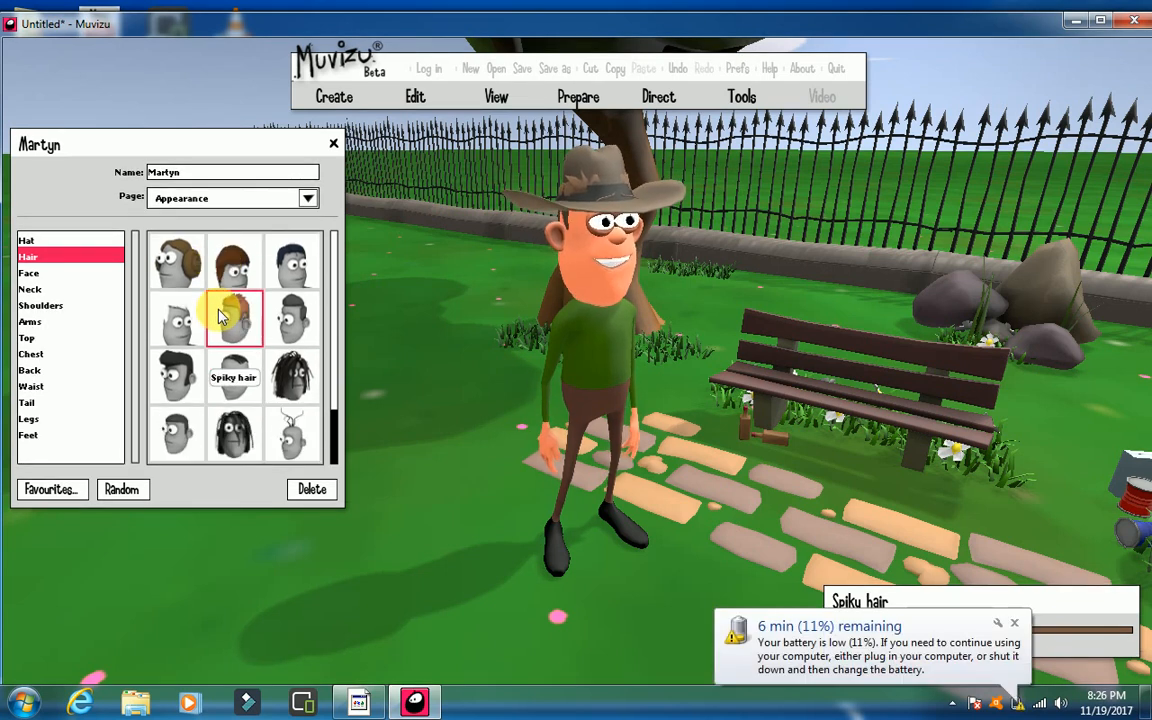
pyautogui.scroll(2, 248, 325)
pyautogui.scroll(4, 248, 325)
pyautogui.scroll(4, 218, 305)
pyautogui.scroll(4, 230, 315)
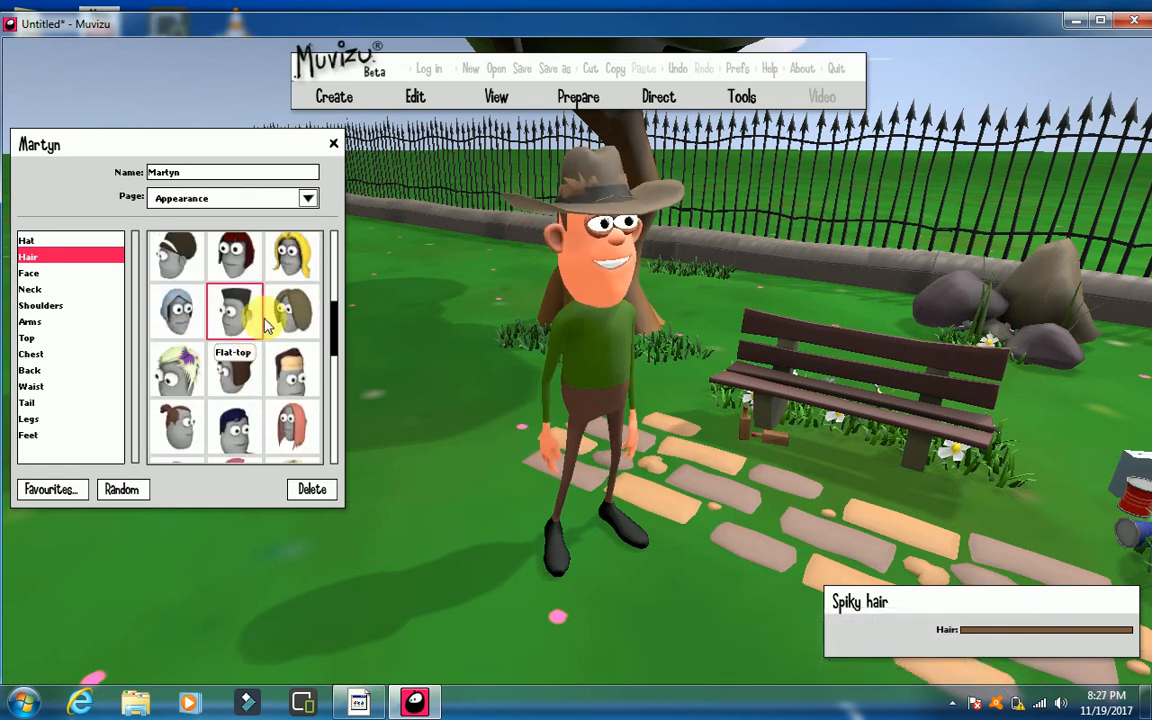
pyautogui.click(280, 262)
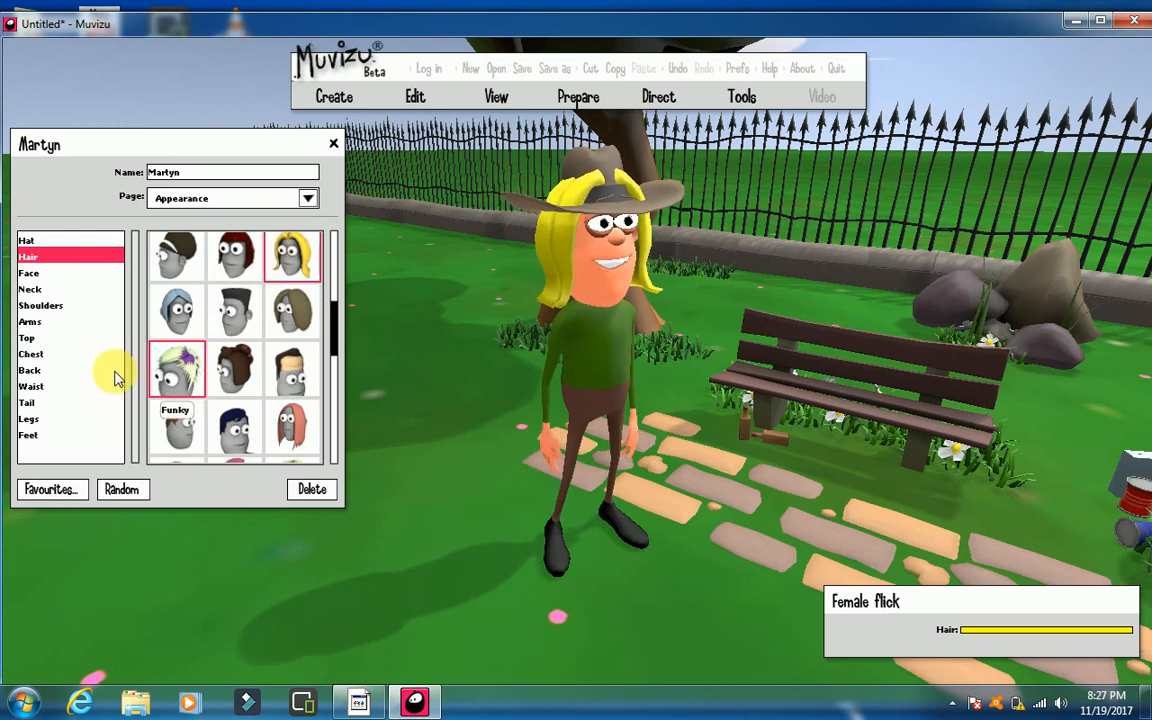
# - Look through the character's neck, shoulders and top options, and close his properties
pyautogui.click(30, 289)
pyautogui.click(40, 305)
pyautogui.click(45, 371)
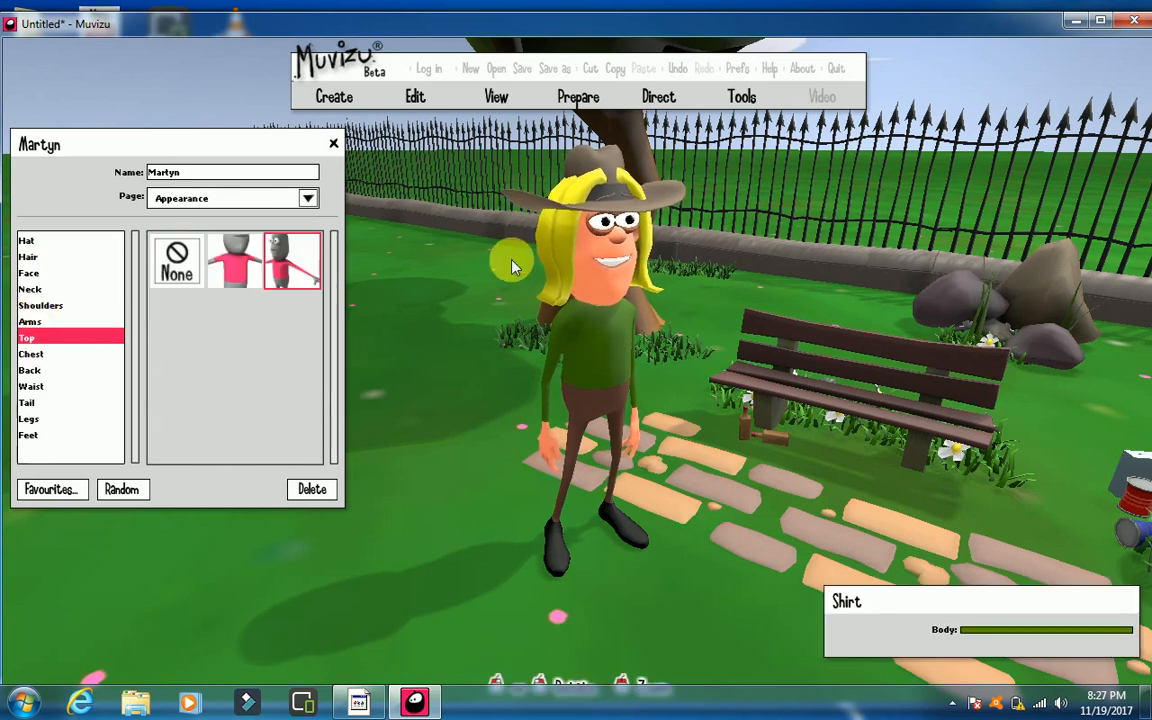
pyautogui.click(333, 143)
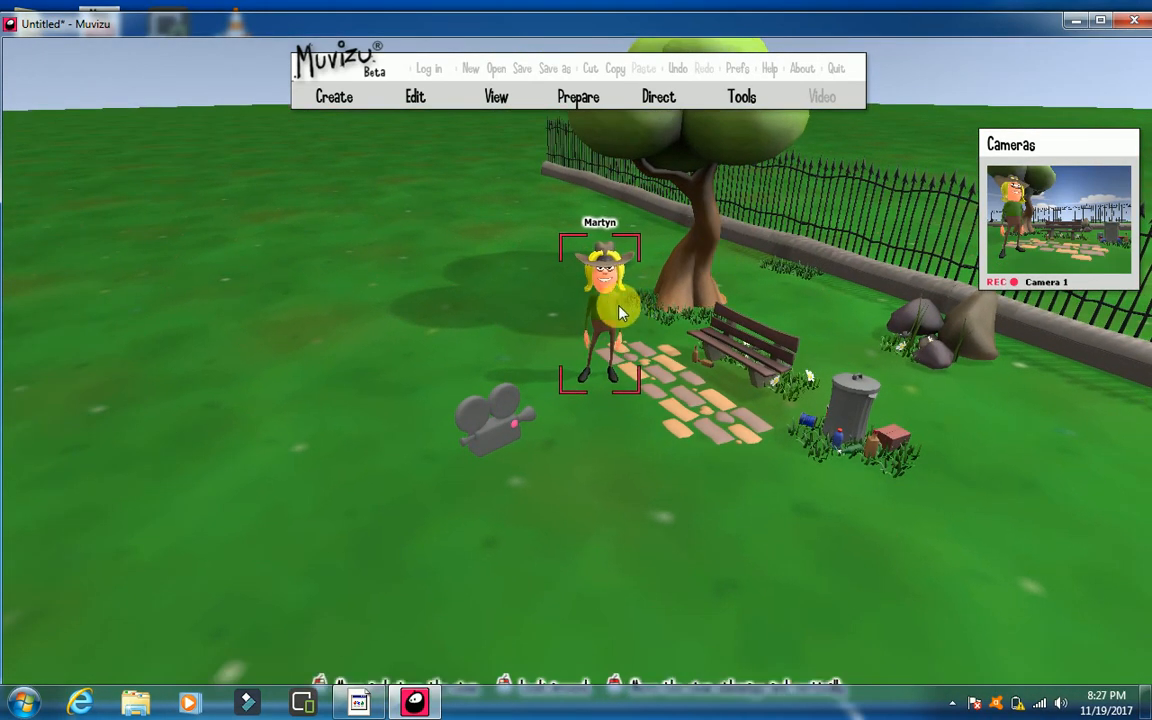
# - Open the dialogue preparation settings for the scene
pyautogui.click(494, 97)
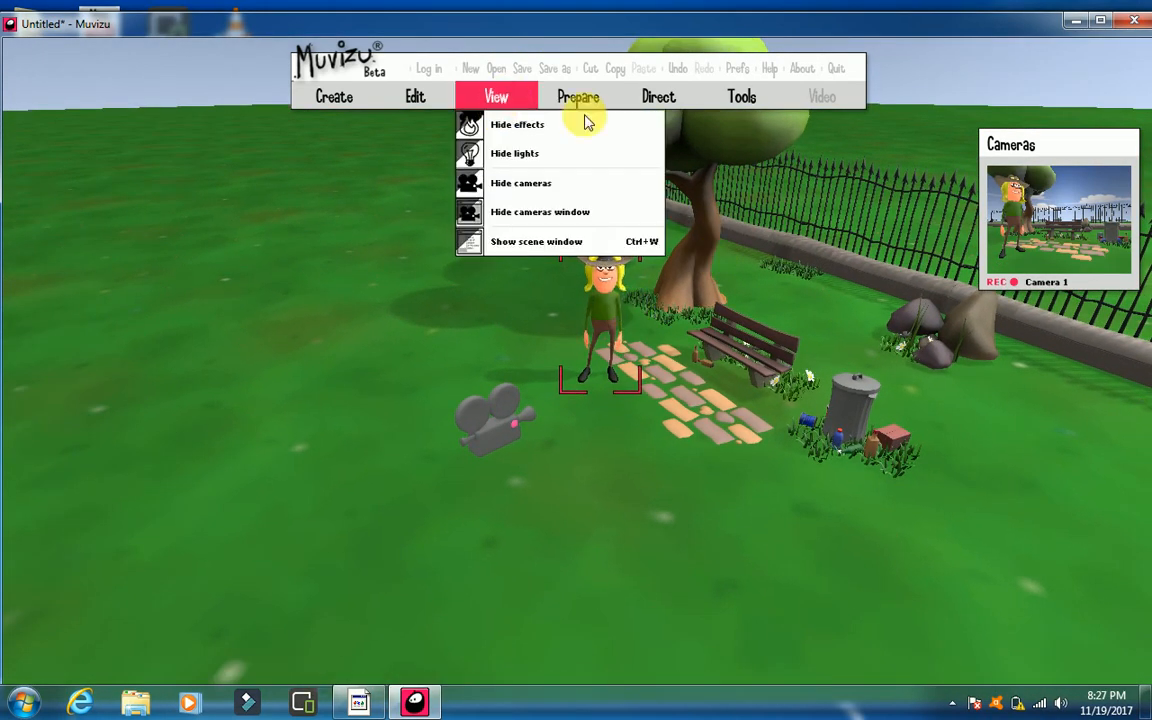
pyautogui.click(393, 100)
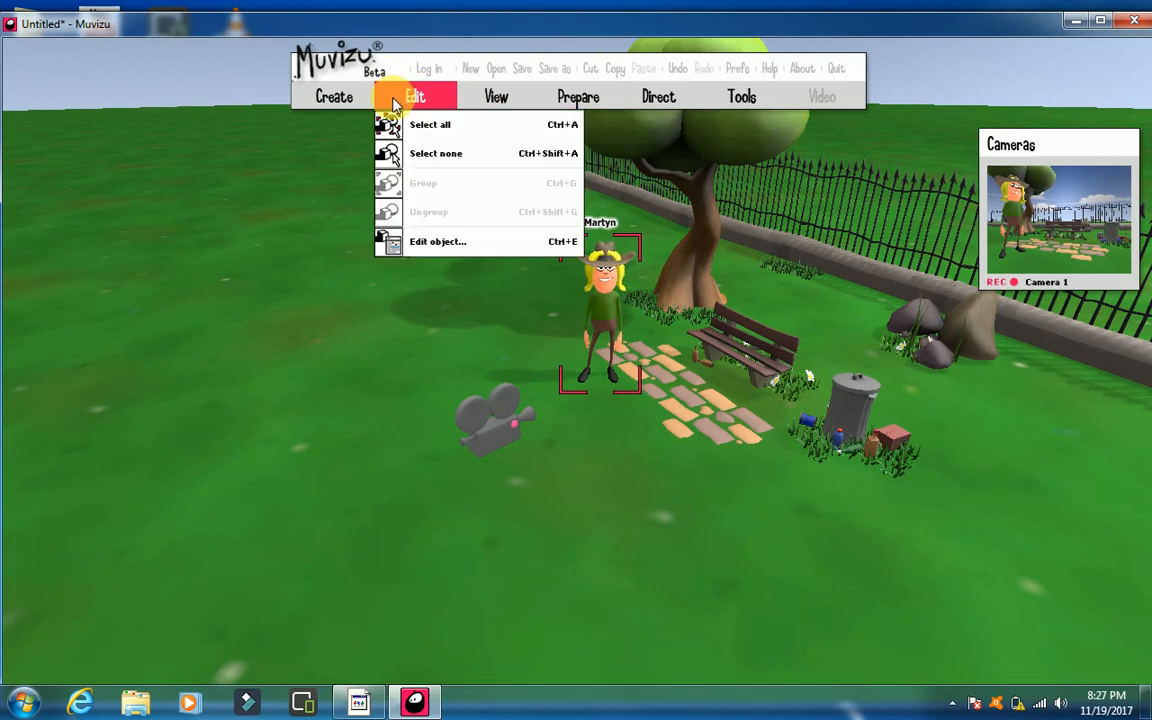
pyautogui.moveTo(488, 97)
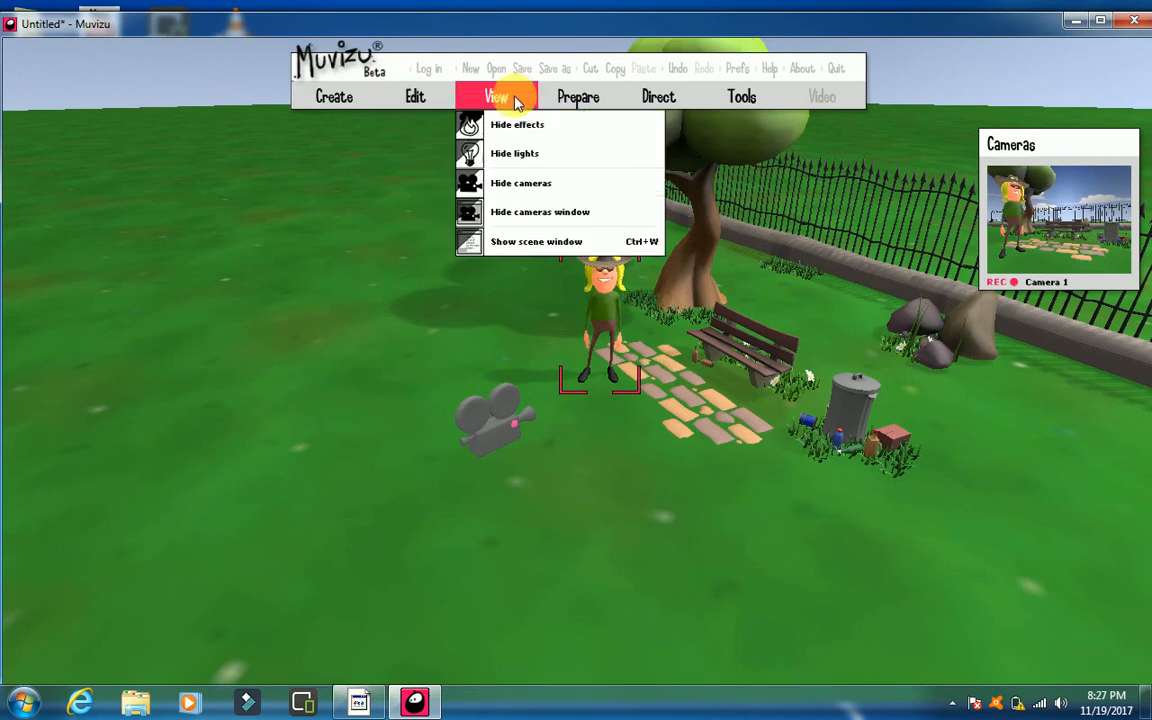
pyautogui.moveTo(581, 97)
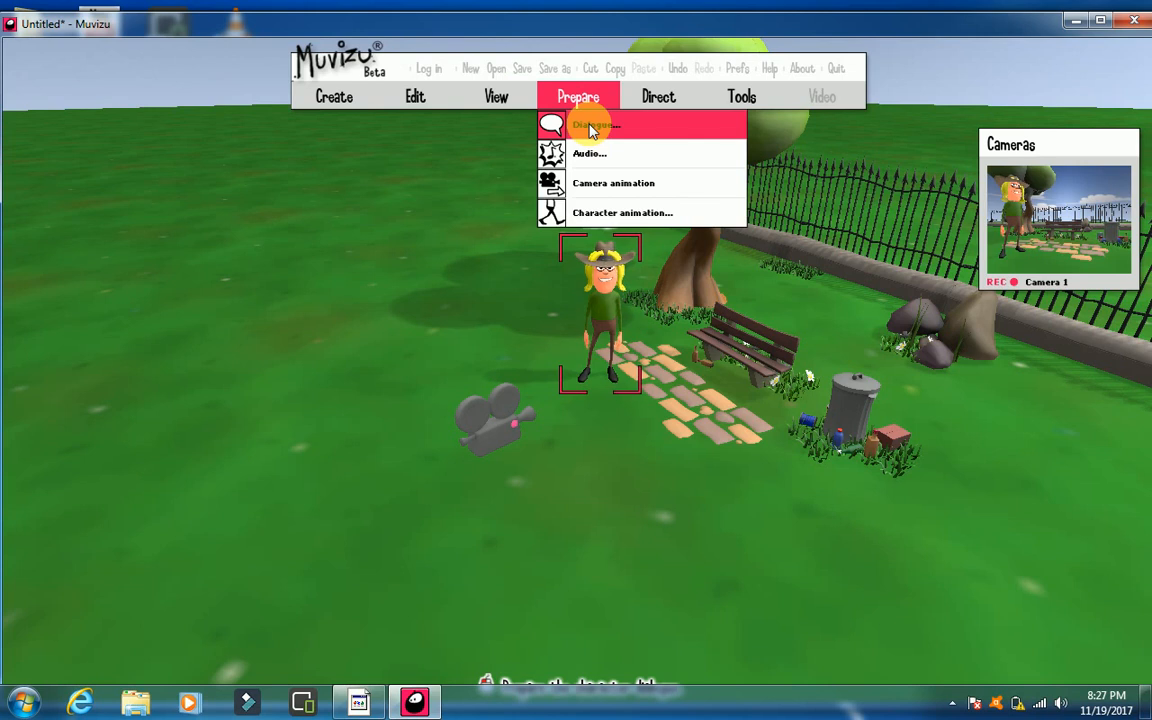
pyautogui.click(592, 127)
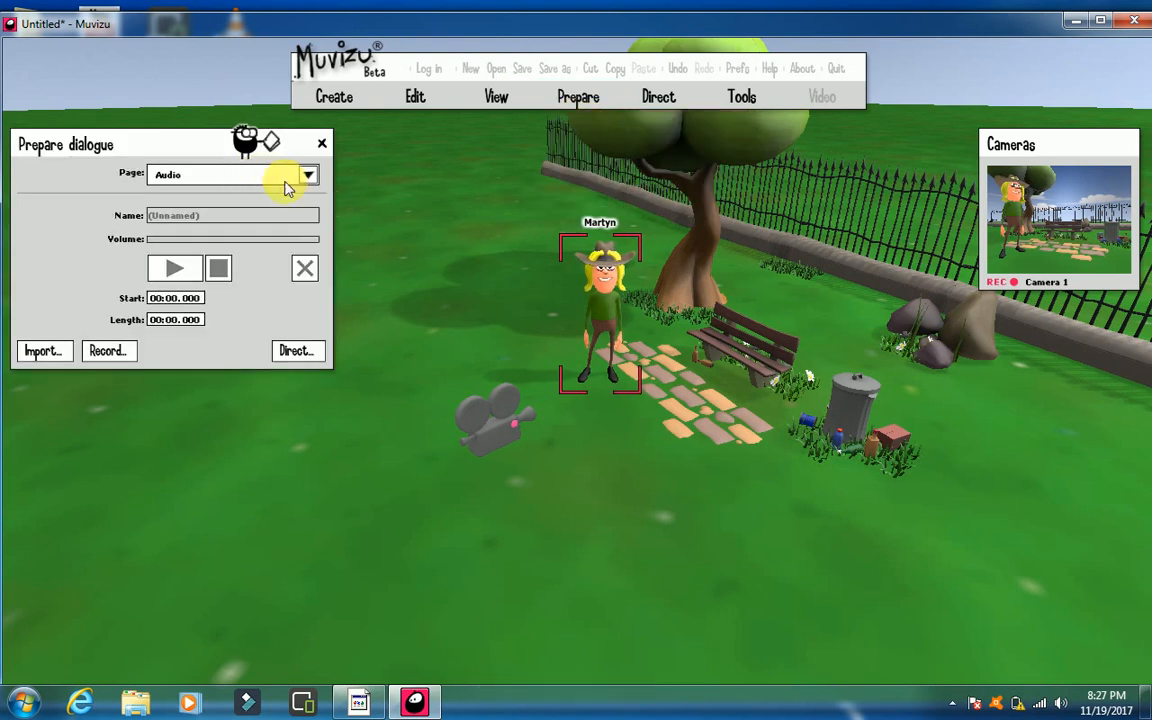
# - Examine the Talking page of the dialogue settings and return to the Audio page
pyautogui.click(310, 176)
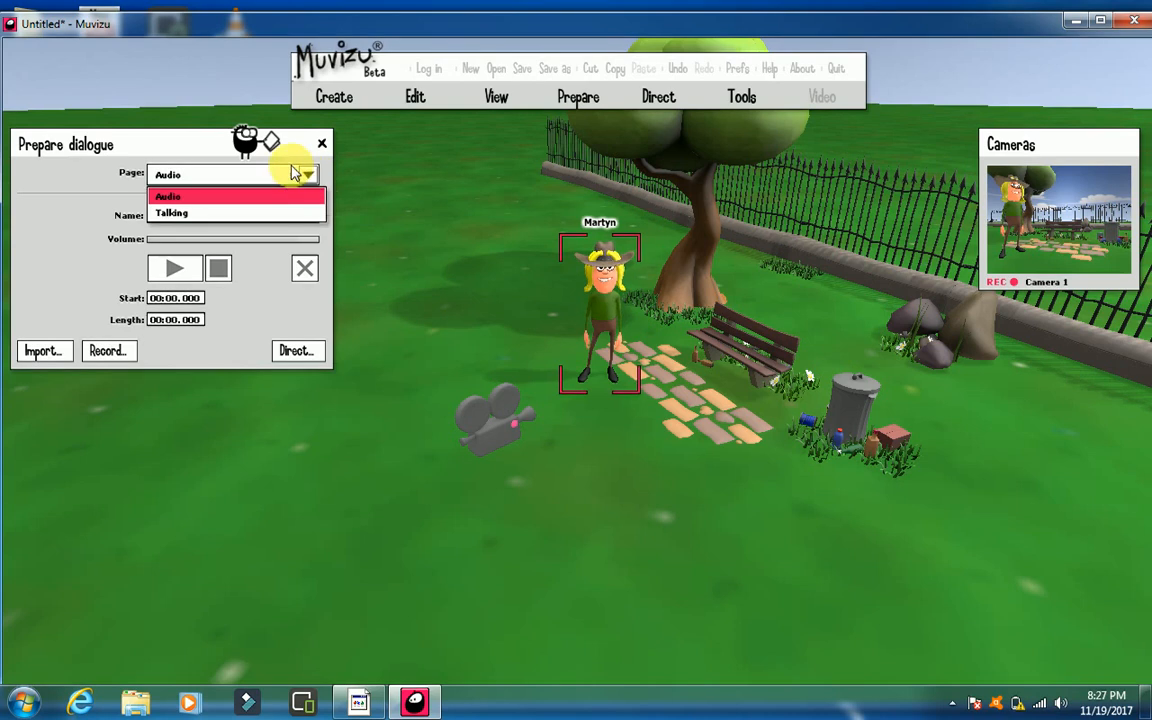
pyautogui.click(309, 176)
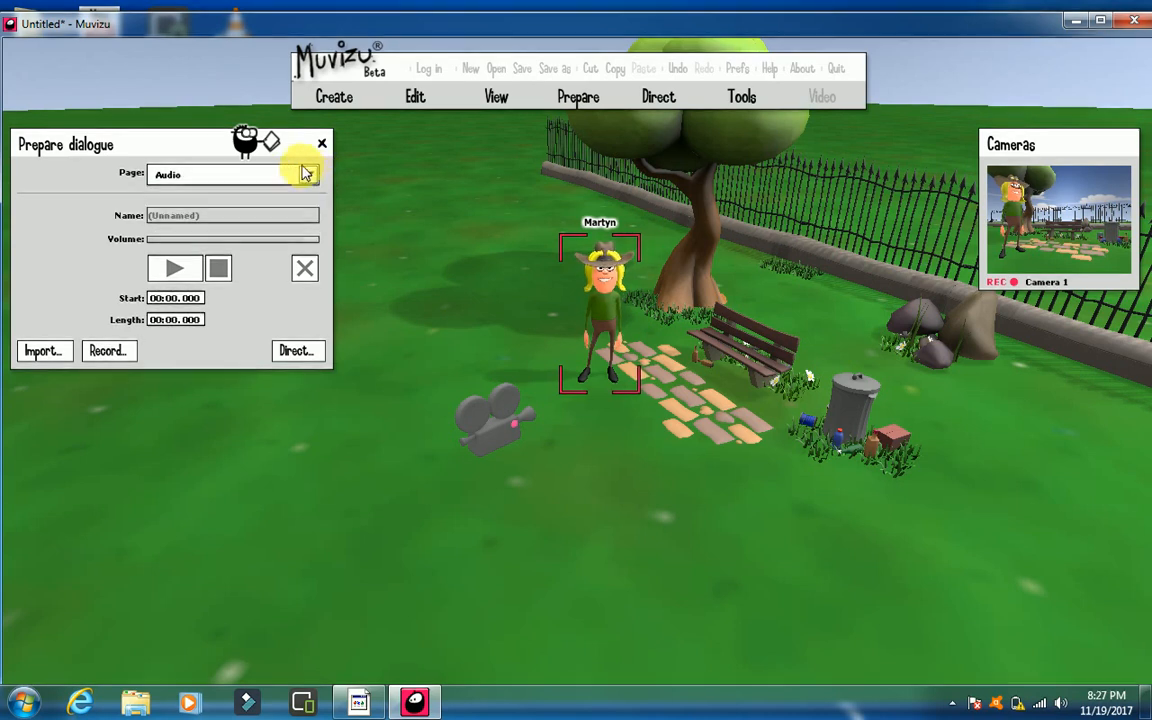
pyautogui.click(309, 176)
pyautogui.click(170, 214)
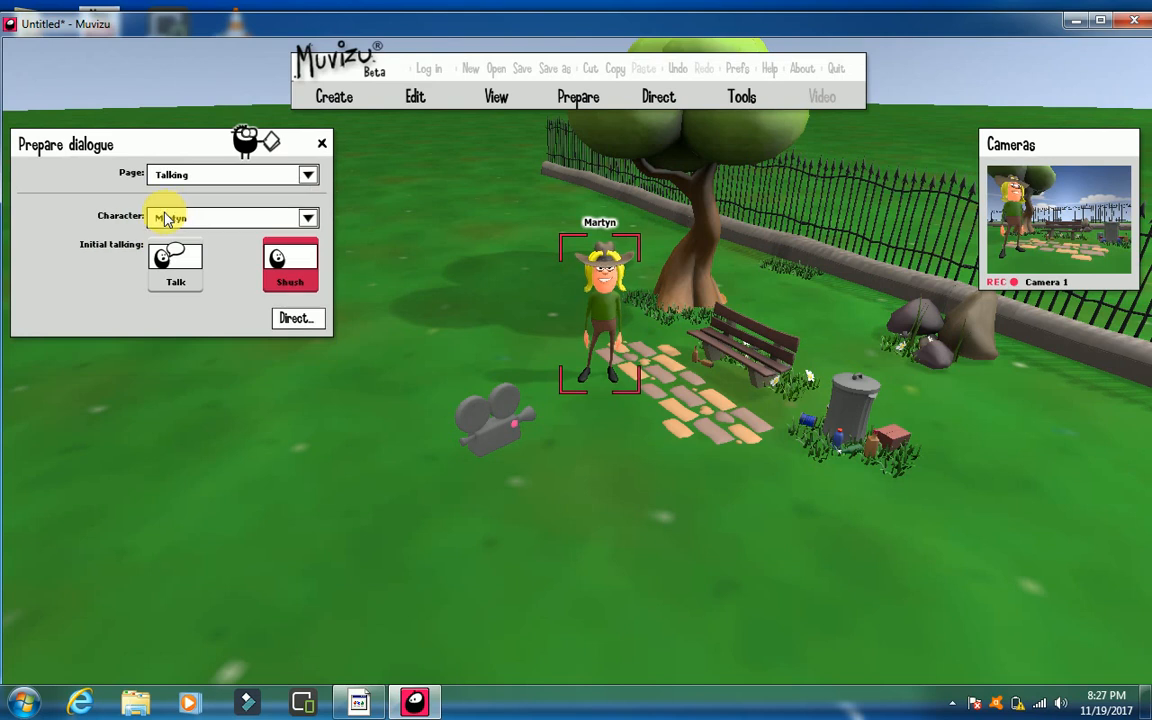
pyautogui.click(306, 175)
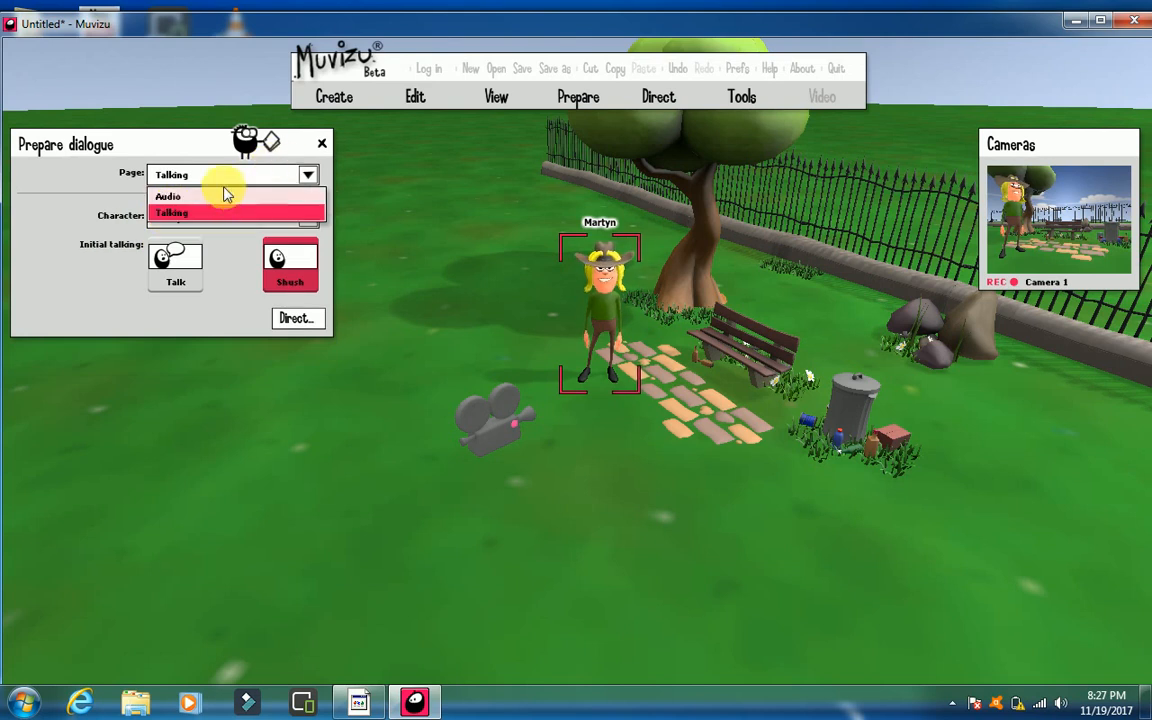
pyautogui.click(226, 196)
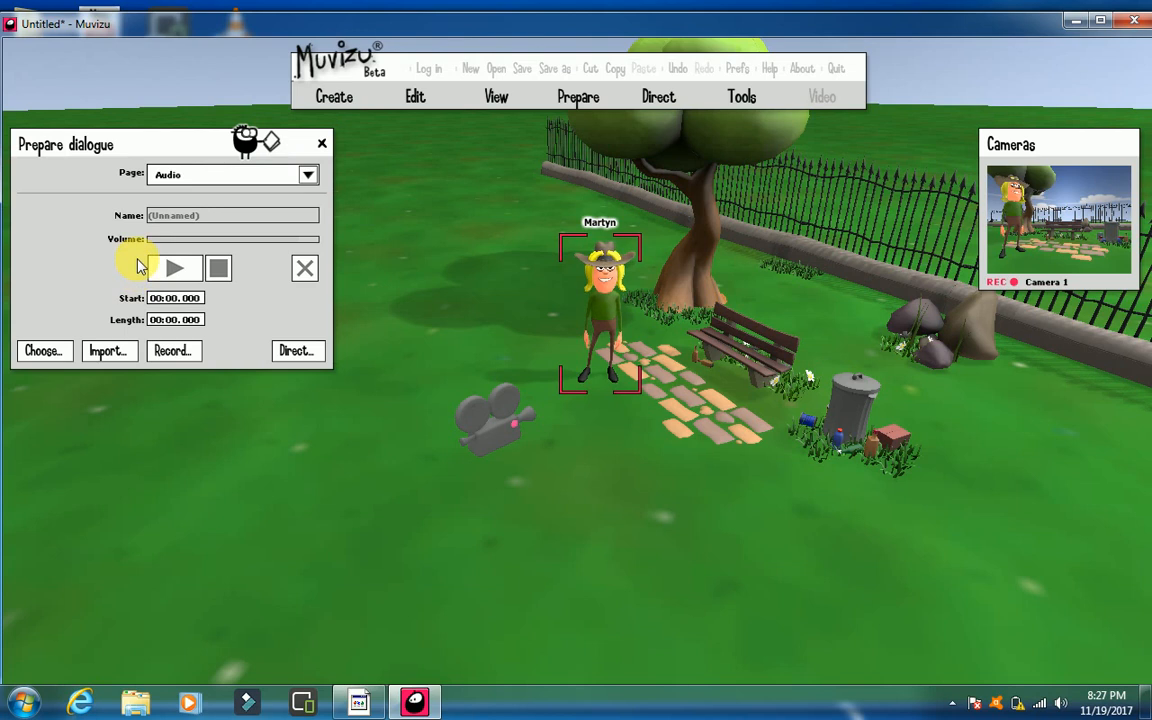
# - Record a dialogue clip of about 19 seconds from the microphone, dismissing the battery warning
pyautogui.click(163, 355)
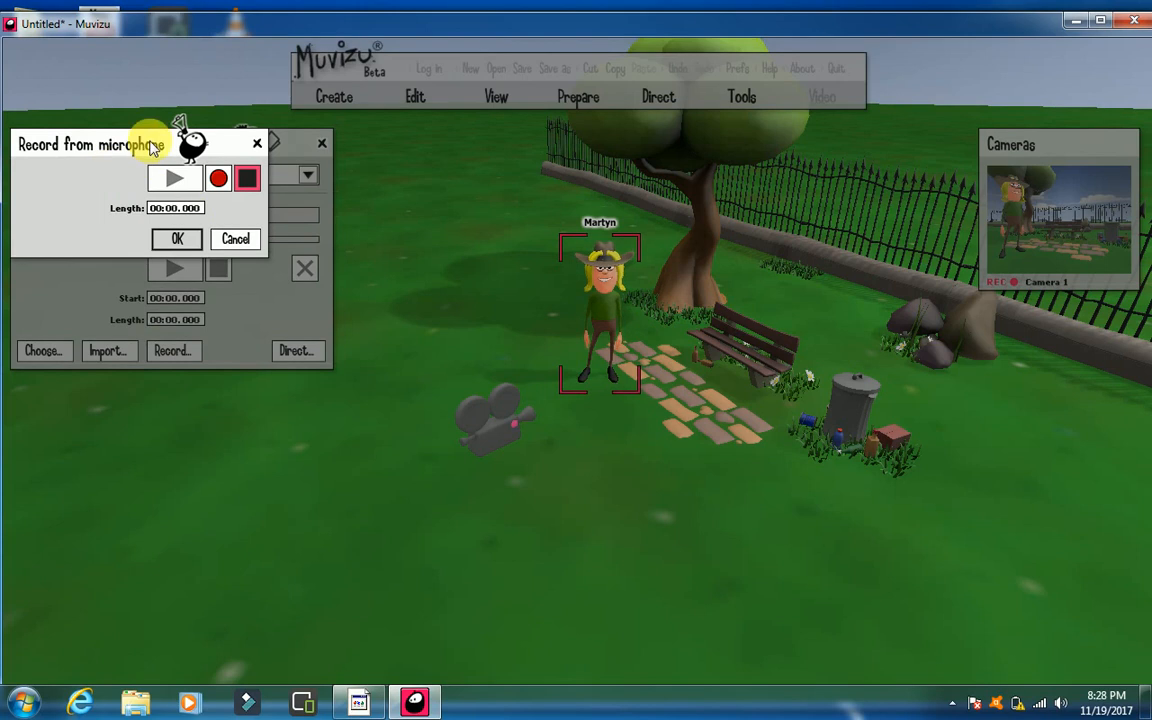
pyautogui.click(218, 179)
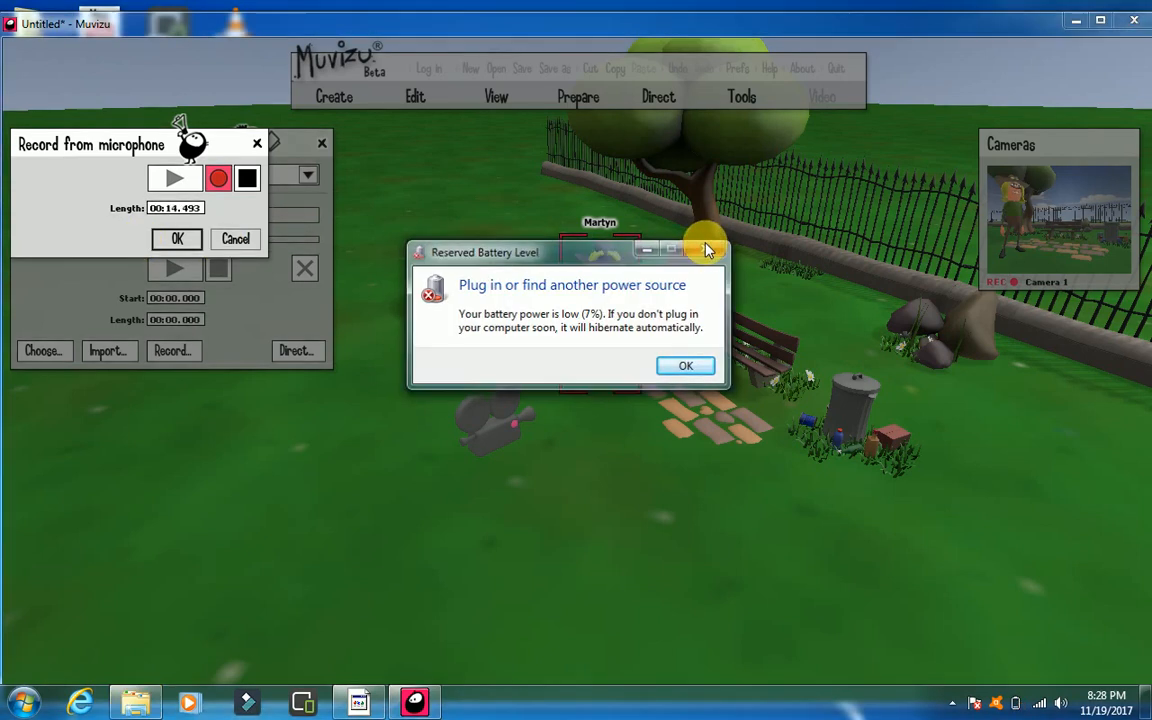
pyautogui.click(701, 246)
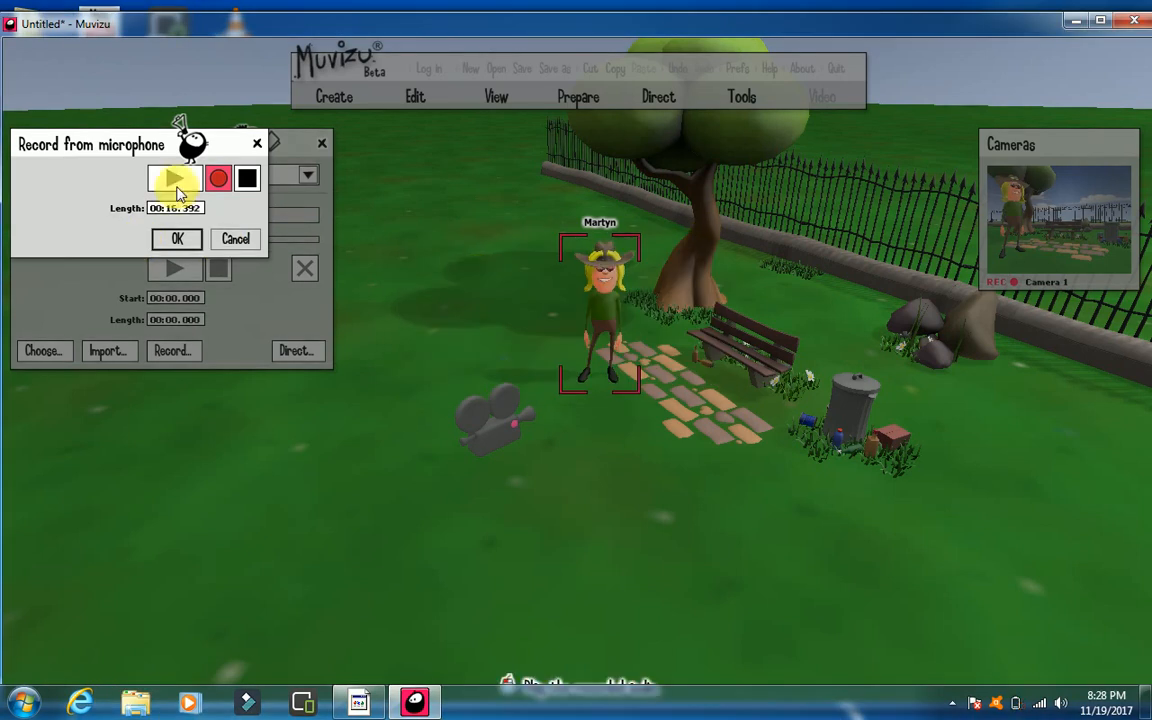
pyautogui.click(246, 180)
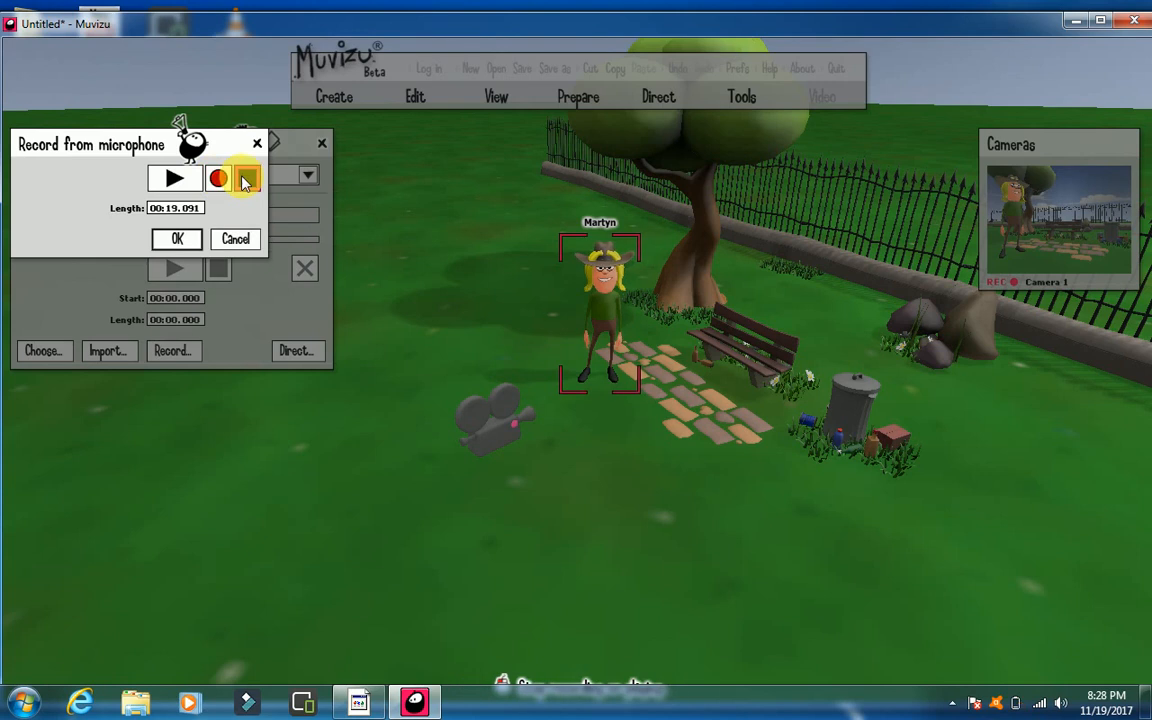
# - Play back the microphone recording and discard it
pyautogui.click(172, 178)
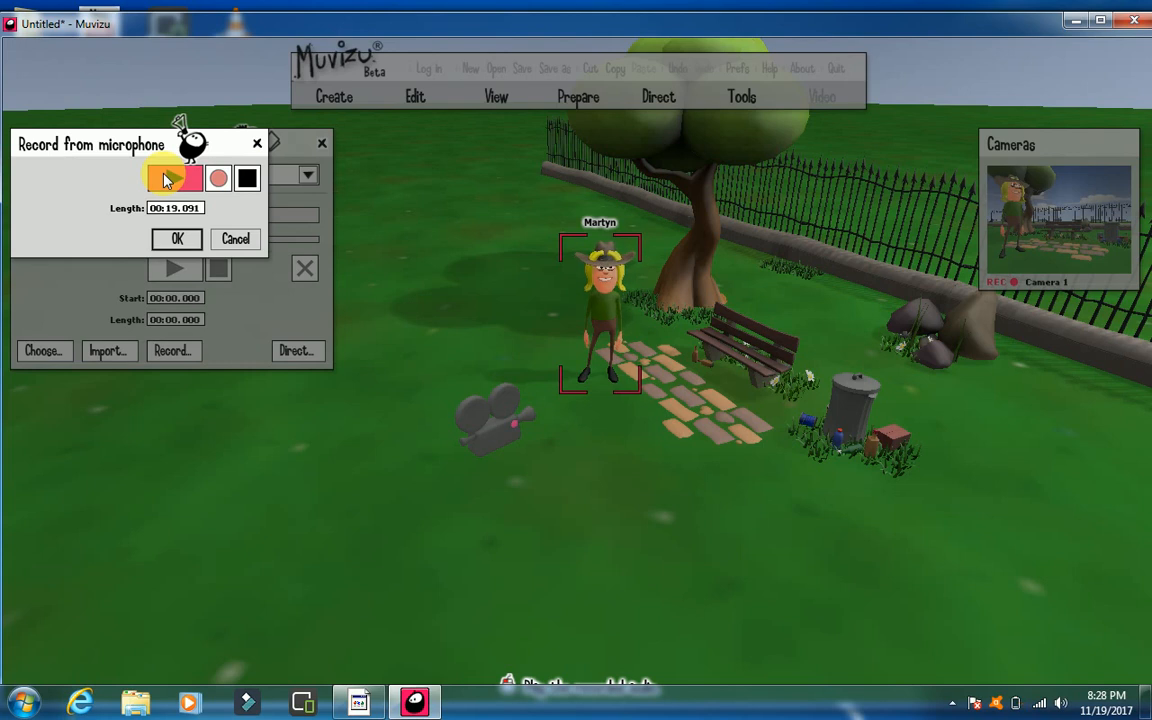
pyautogui.click(219, 178)
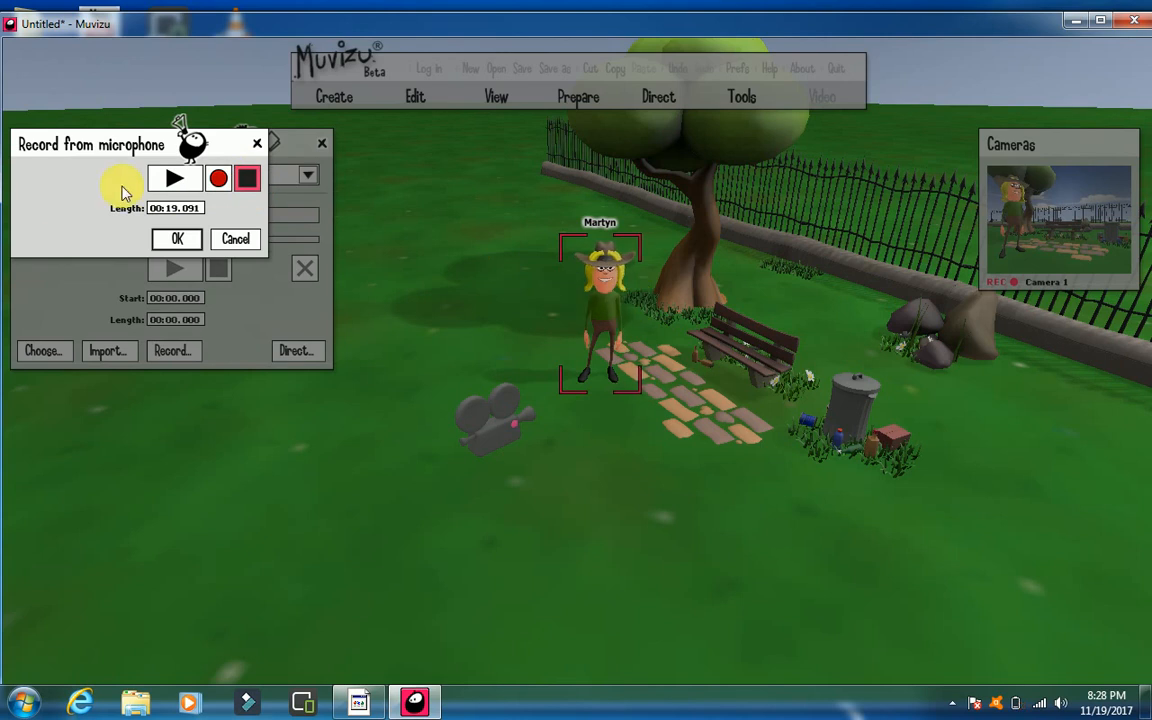
pyautogui.click(235, 241)
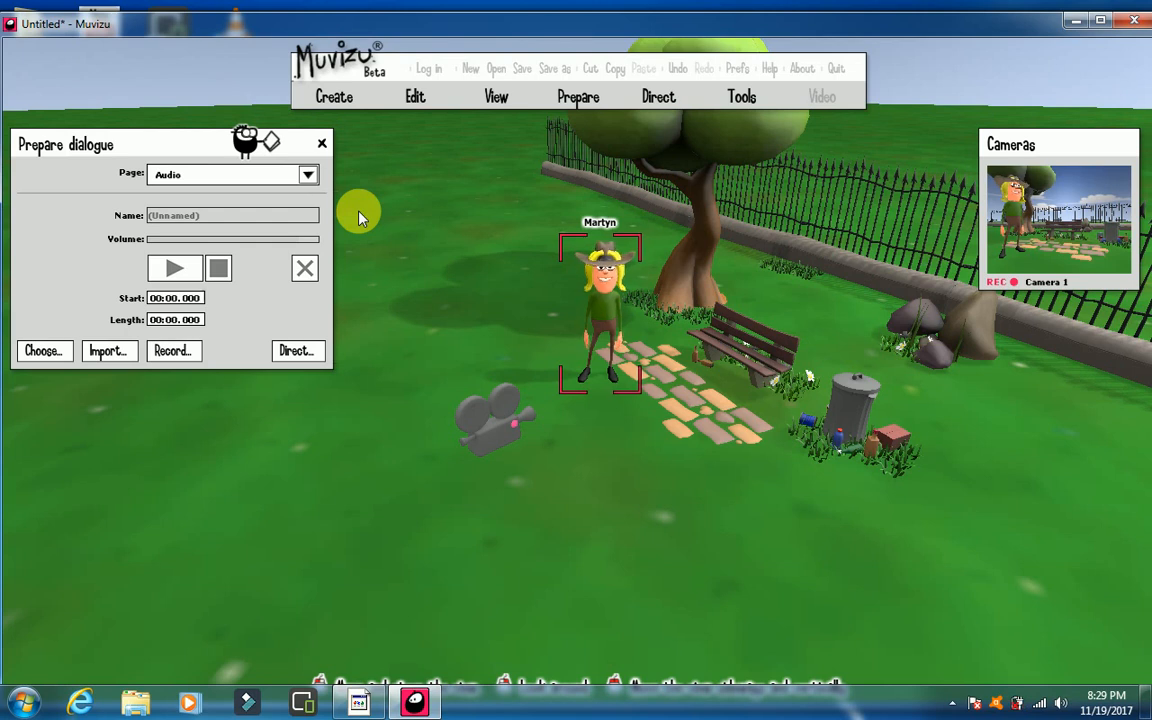
# - Open the character animation preparation settings for the male character
pyautogui.click(584, 100)
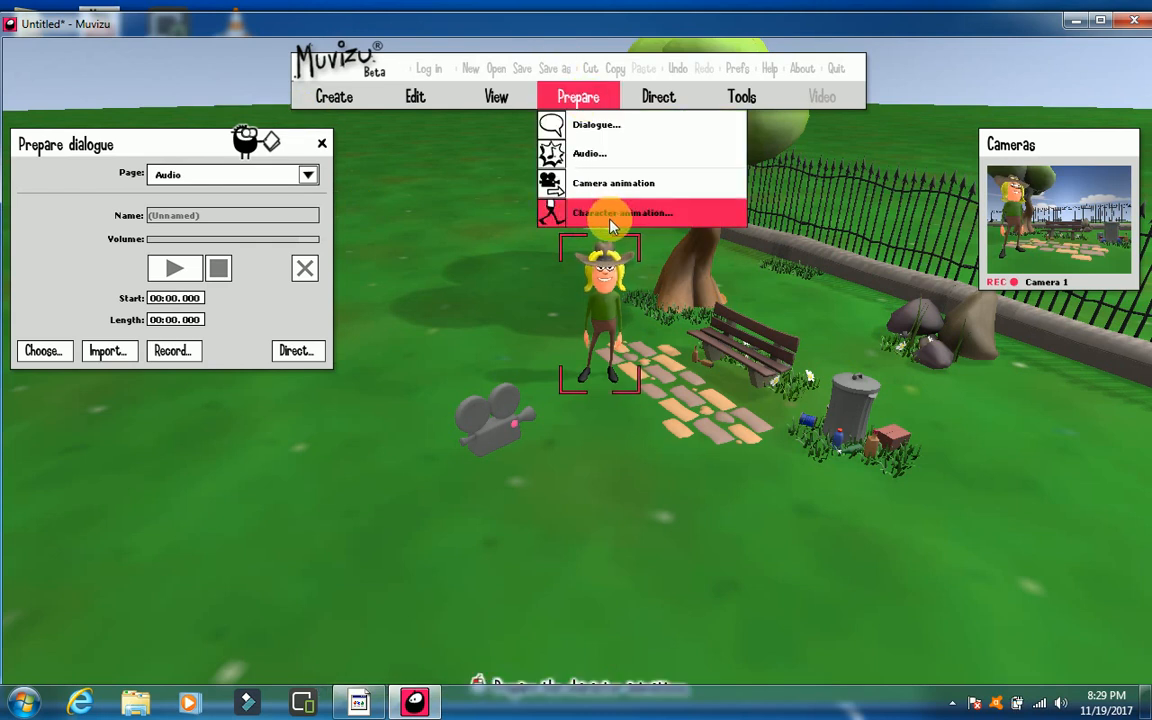
pyautogui.click(556, 215)
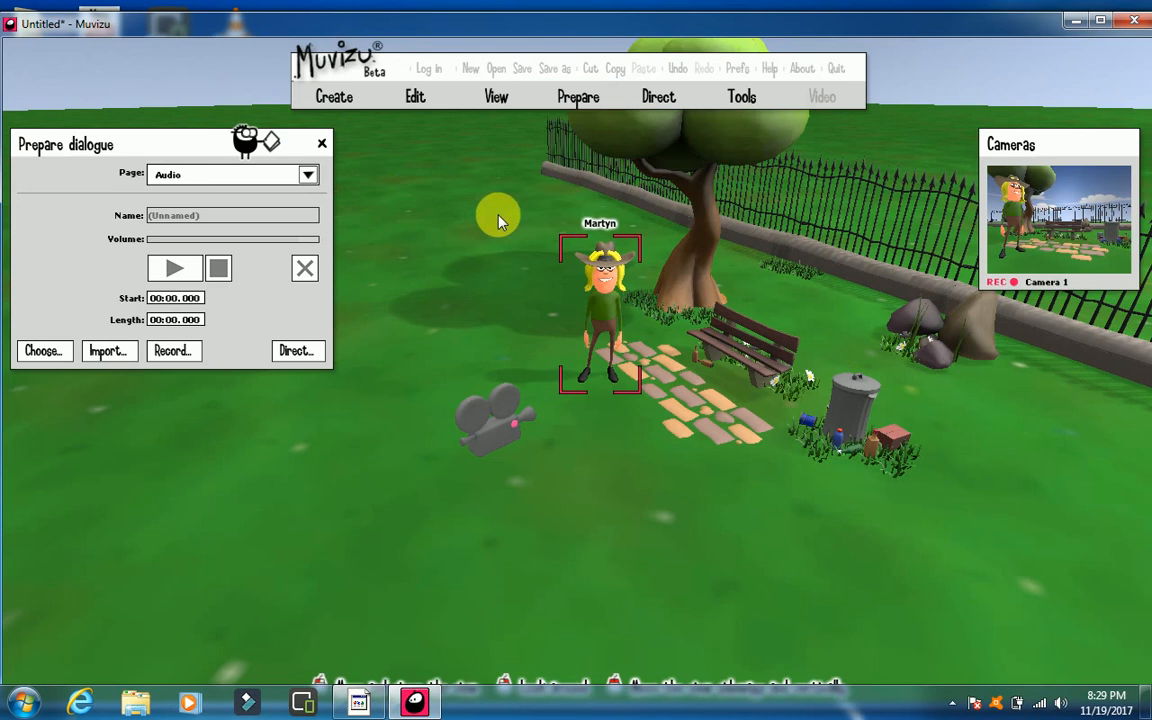
pyautogui.click(588, 98)
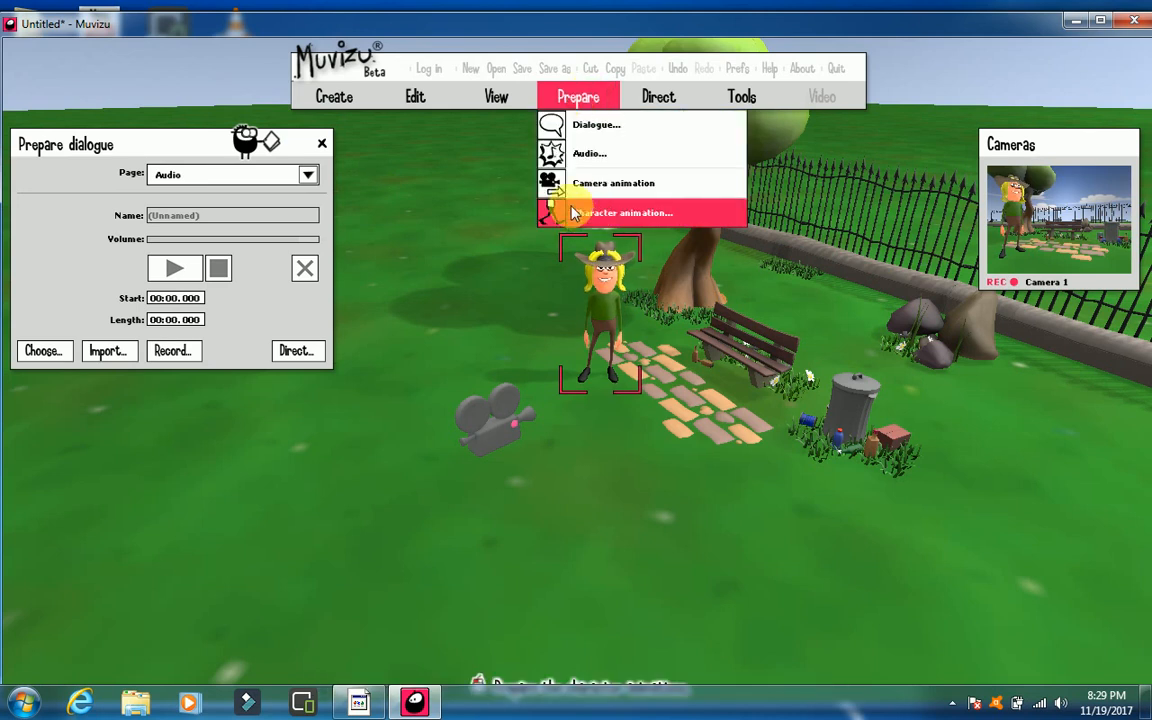
pyautogui.click(559, 213)
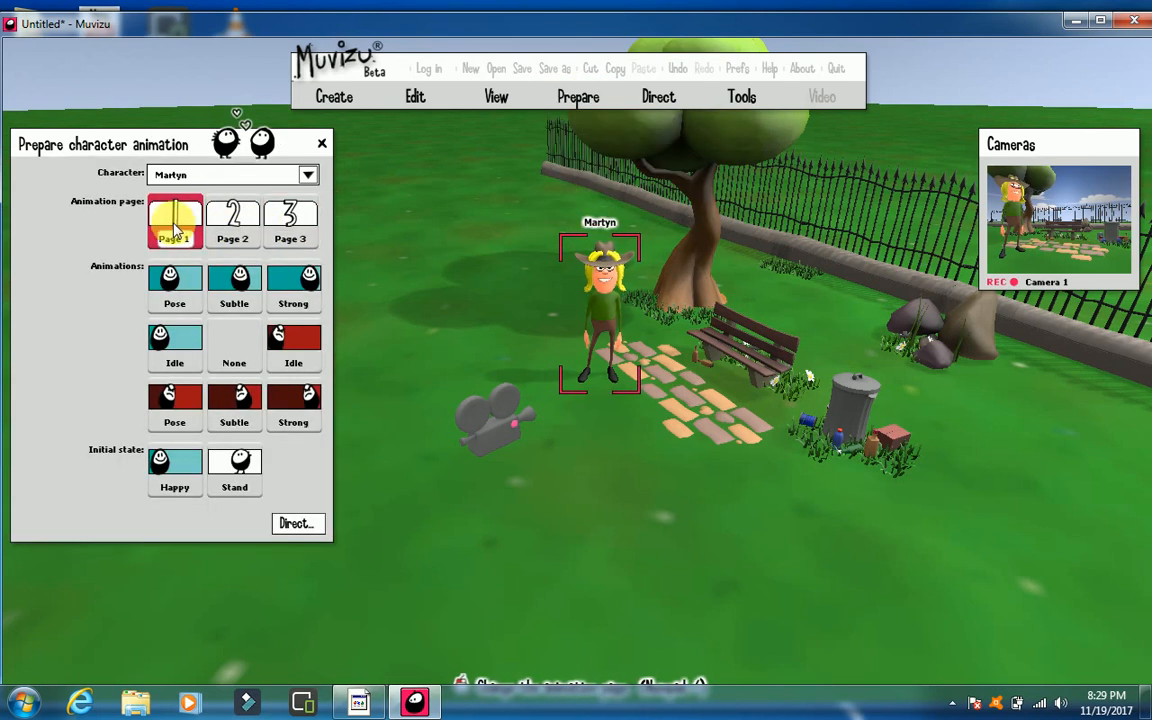
# - Preview the happy Subtle animations Cough, Dust clothes and Hands on chin on the character, and close the animation list without applying one
pyautogui.click(170, 278)
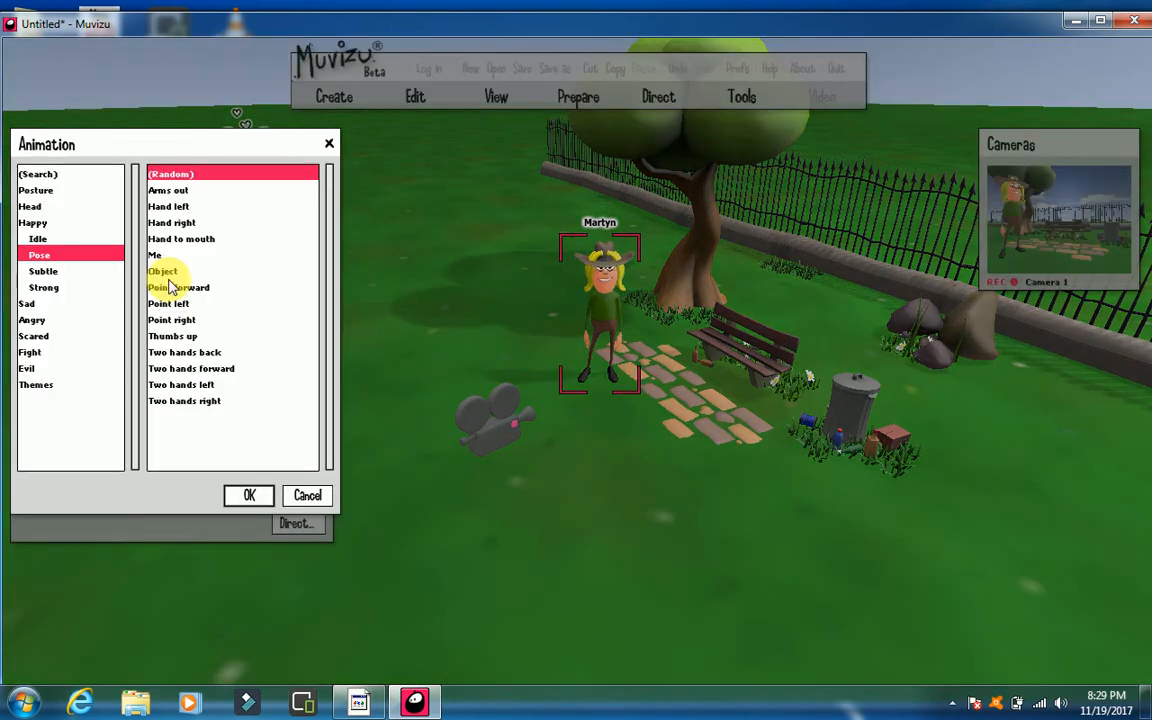
pyautogui.click(43, 272)
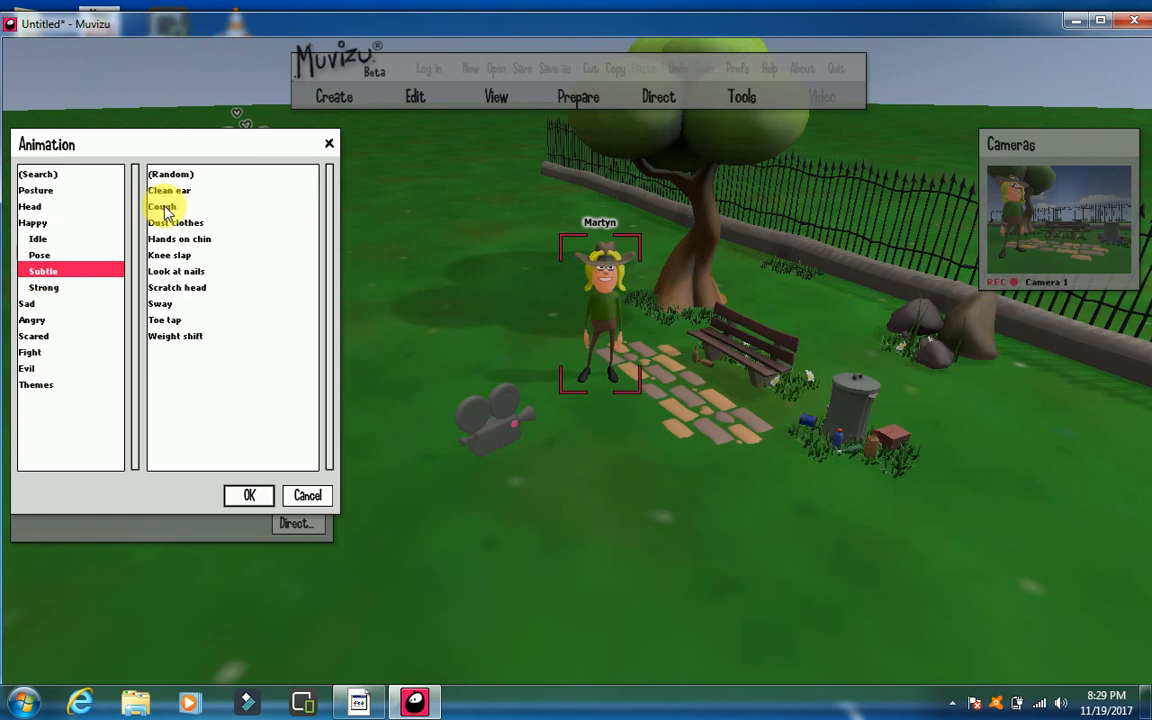
pyautogui.click(164, 207)
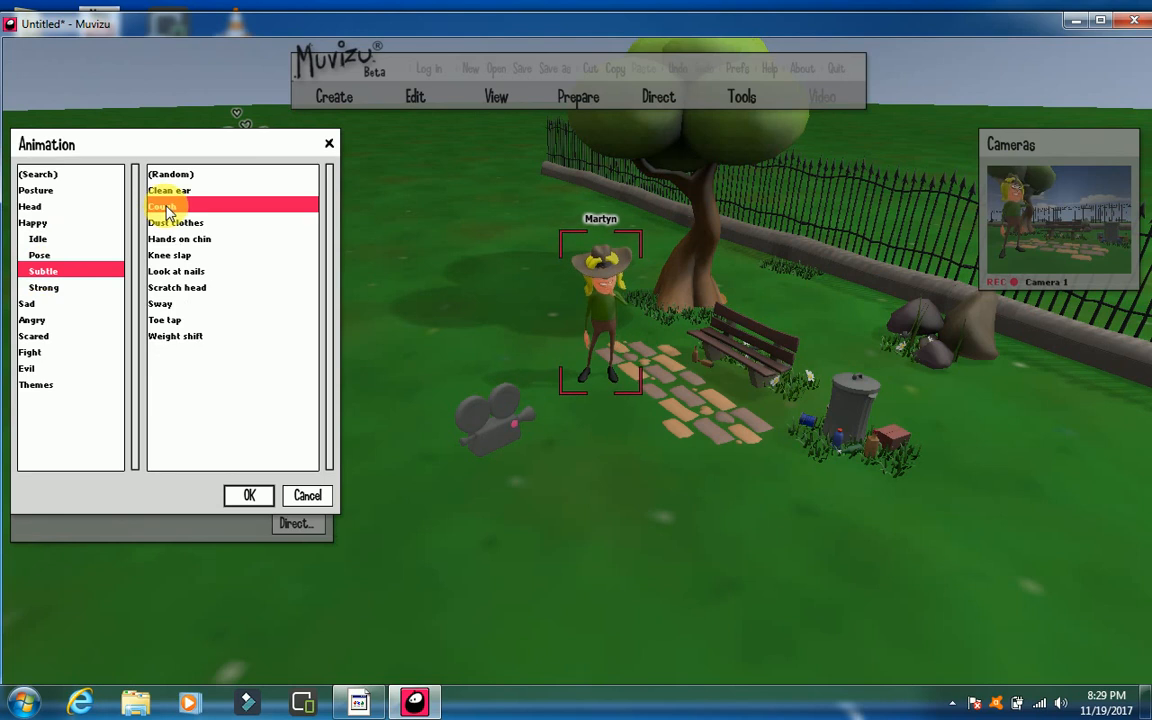
pyautogui.click(171, 224)
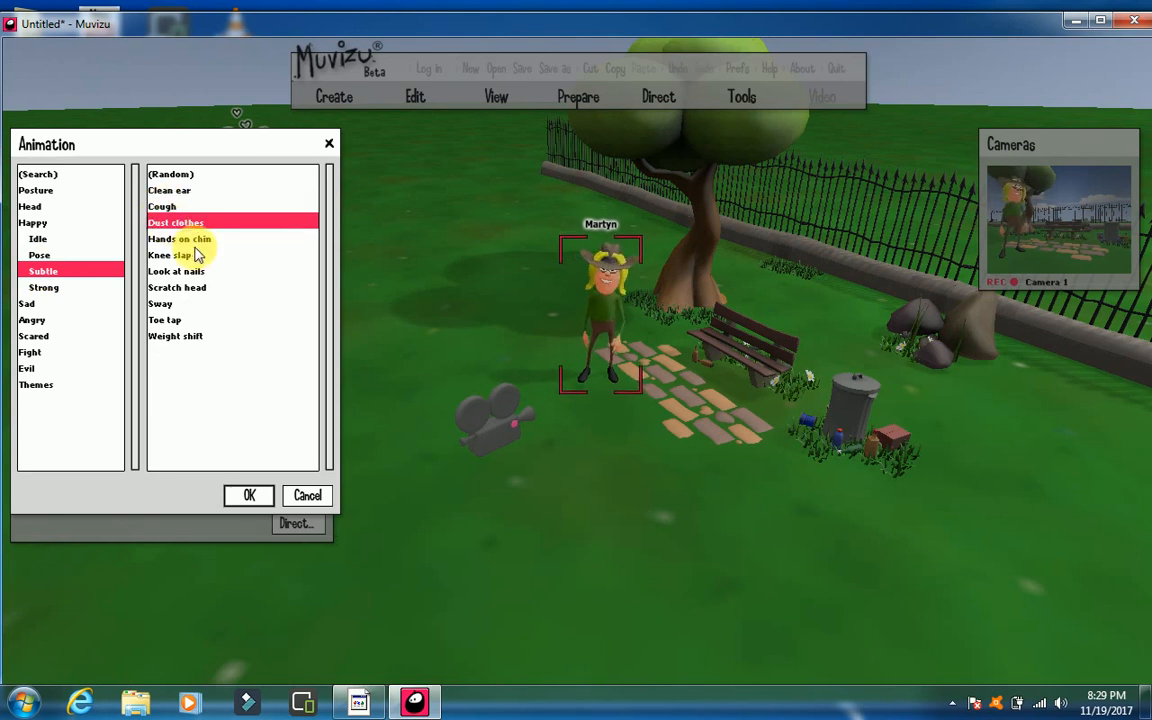
pyautogui.click(183, 240)
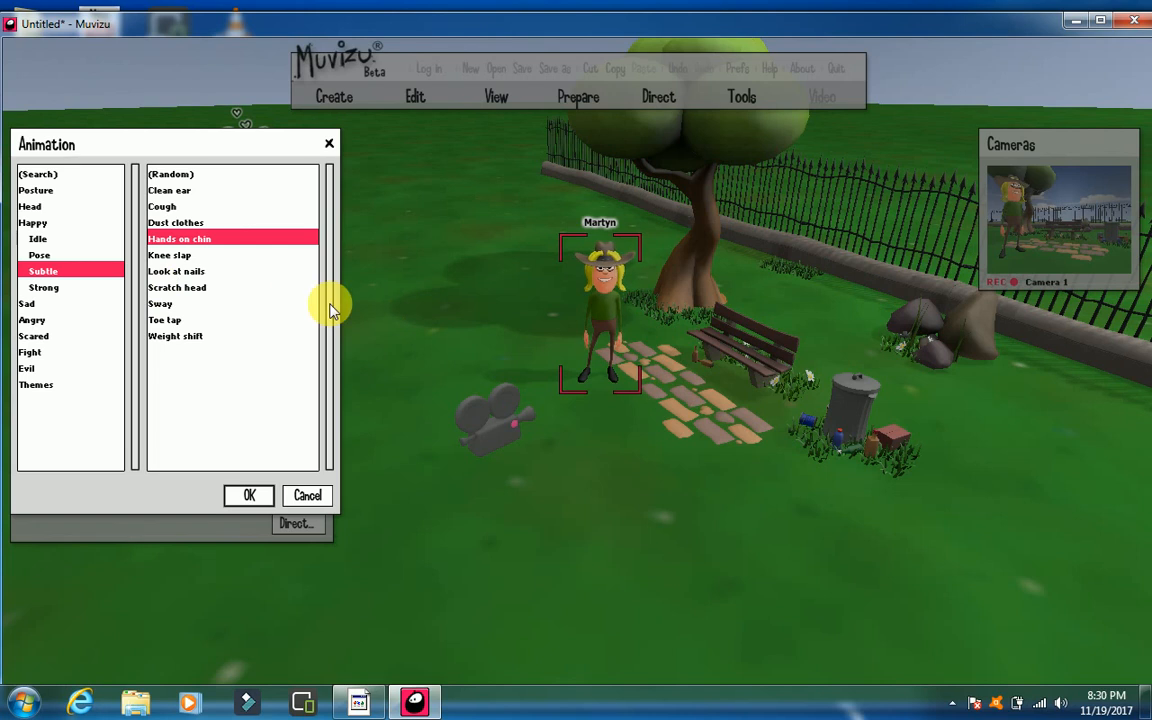
pyautogui.click(330, 147)
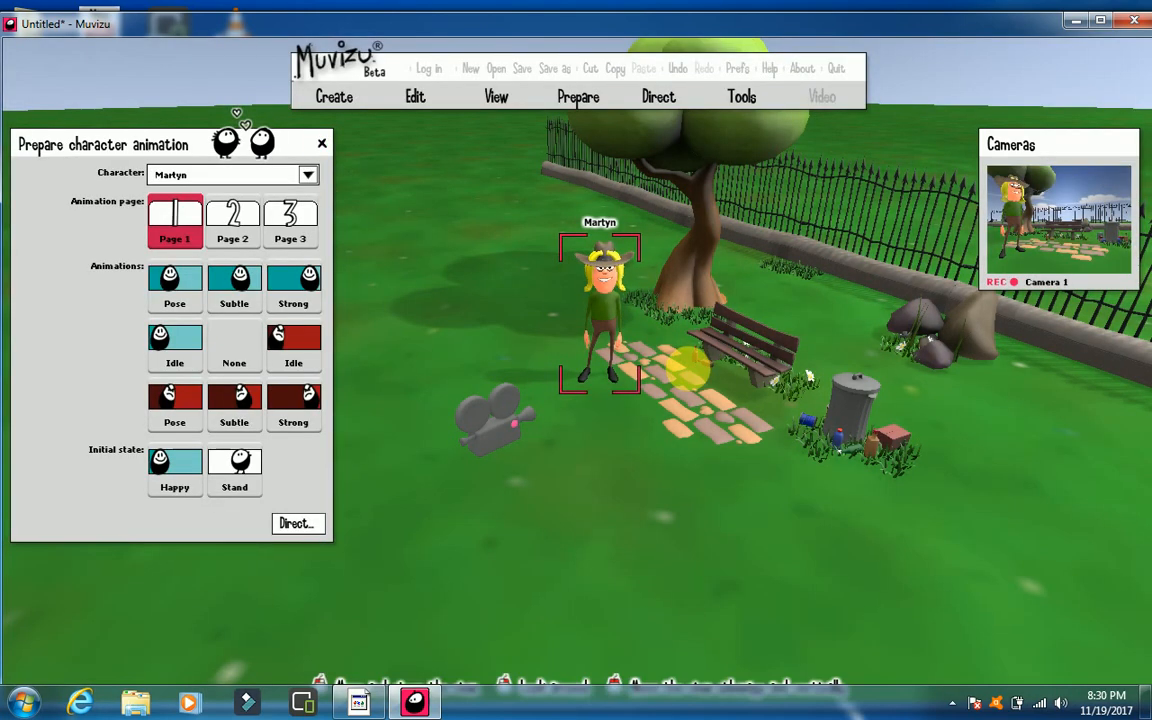